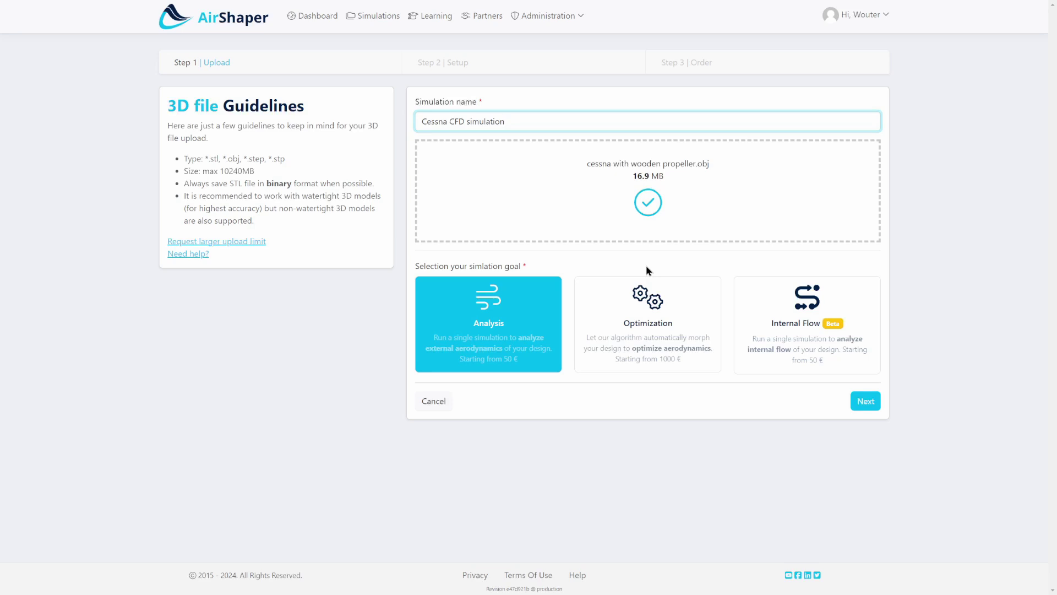
- Advance the uploaded 'cessna with wooden propeller.obj' Analysis project to Step 2 Setup
{"action": "left_click", "coordinate": [865, 401]}
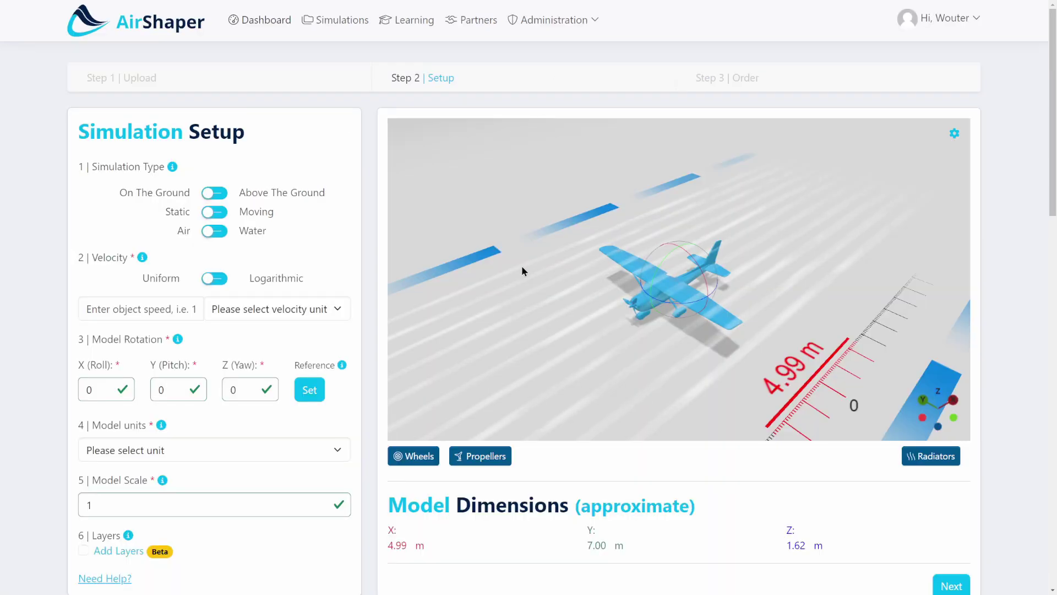
- Set the plane above the ground and moving at 100 miles per hour
{"action": "mouse_move", "coordinate": [537, 308]}
{"action": "left_mouse_down"}
{"action": "mouse_move", "coordinate": [587, 278]}
{"action": "mouse_move", "coordinate": [556, 307]}
{"action": "left_mouse_up"}
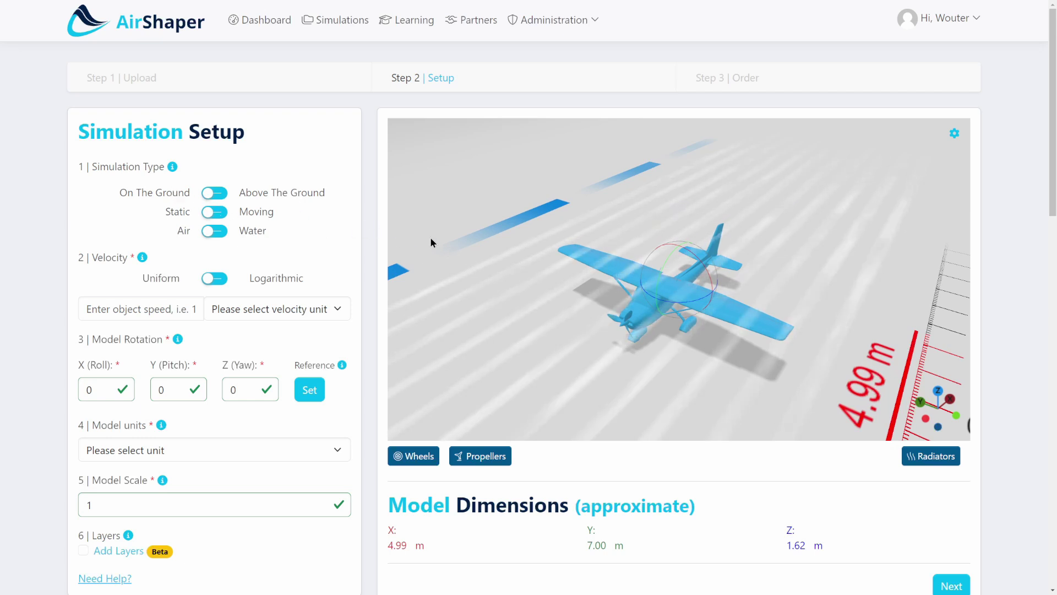
{"action": "left_click_drag", "start_coordinate": [496, 316], "coordinate": [507, 337]}
{"action": "left_click", "coordinate": [221, 195]}
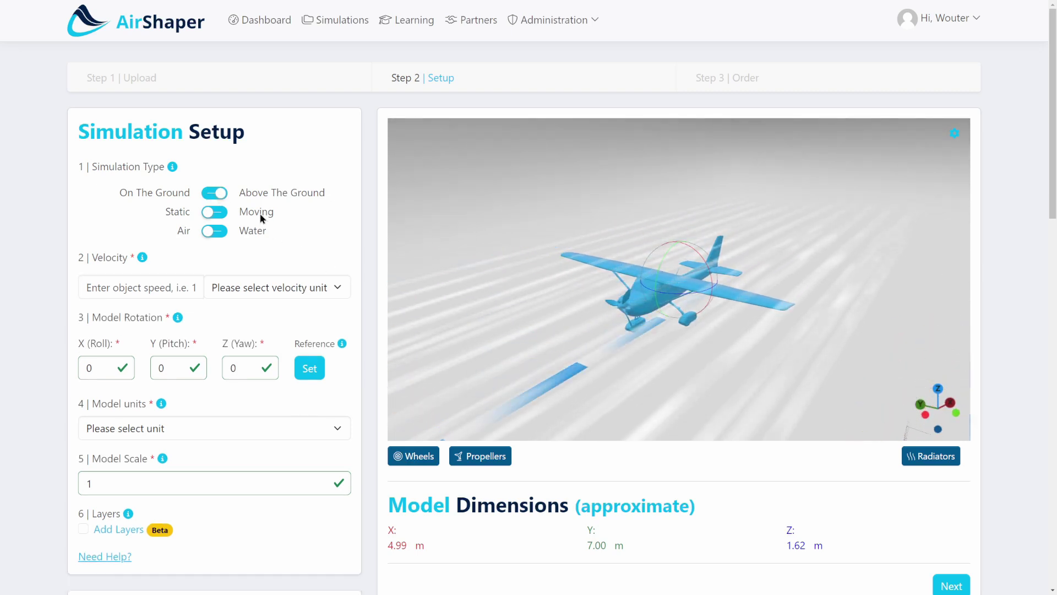
{"action": "left_click", "coordinate": [214, 212]}
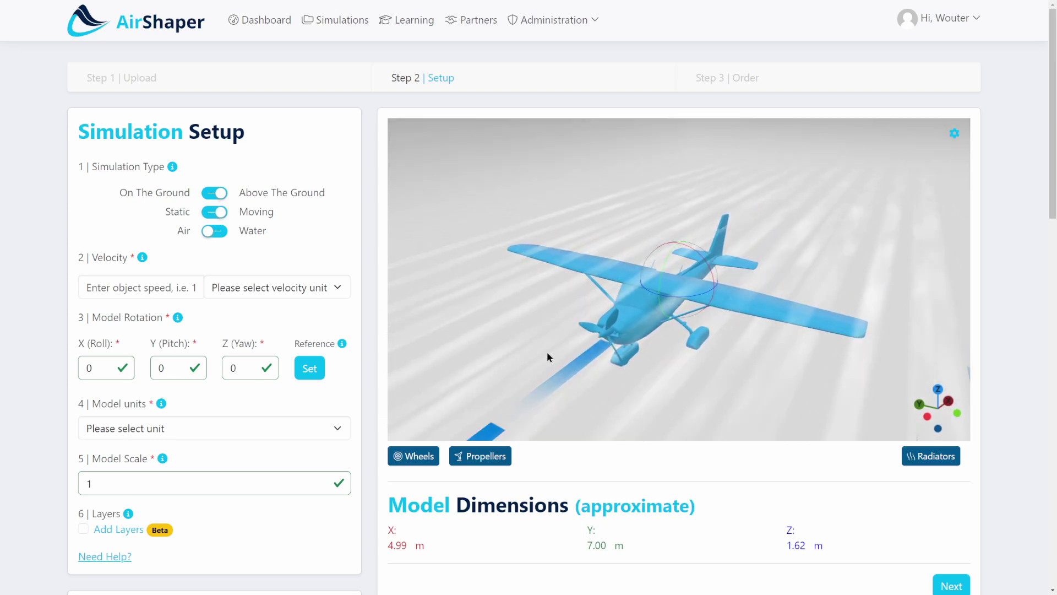
{"action": "left_click", "coordinate": [260, 286]}
{"action": "left_click", "coordinate": [245, 348]}
{"action": "left_click", "coordinate": [163, 291]}
{"action": "type", "text": "100"}
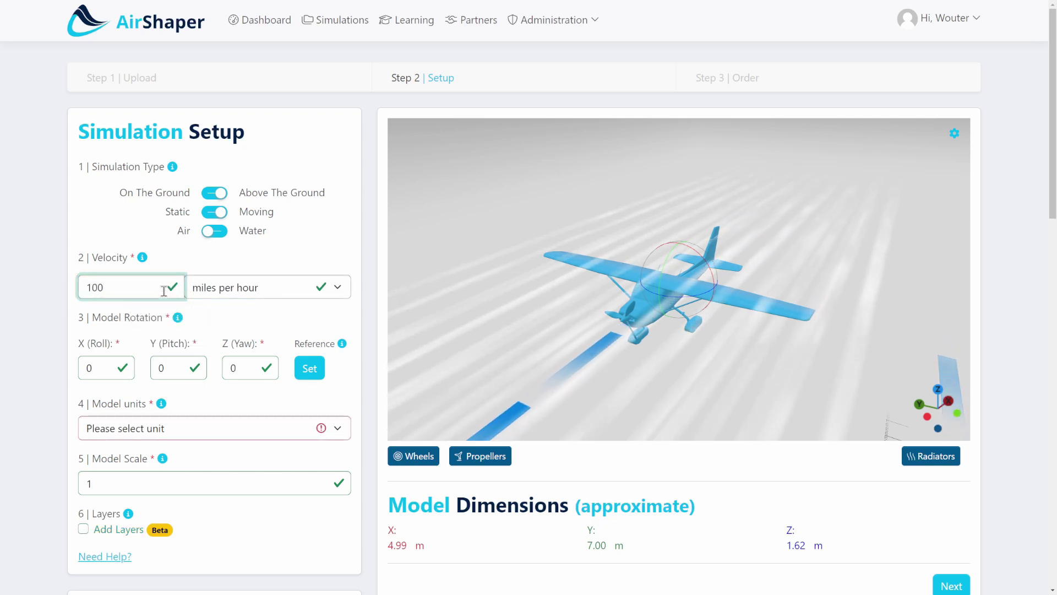
{"action": "left_click", "coordinate": [28, 362]}
- Set model units to meter and model scale to 1.5, giving 7.48 × 10.50 × 2.43 m
{"action": "left_click", "coordinate": [121, 428]}
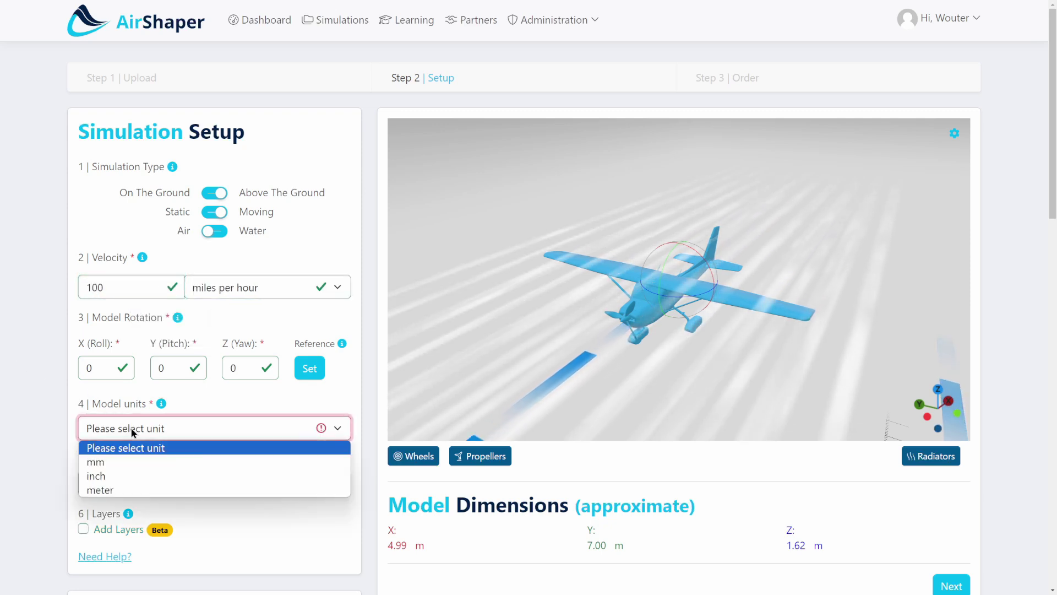
{"action": "left_click", "coordinate": [107, 493]}
{"action": "left_click", "coordinate": [123, 485]}
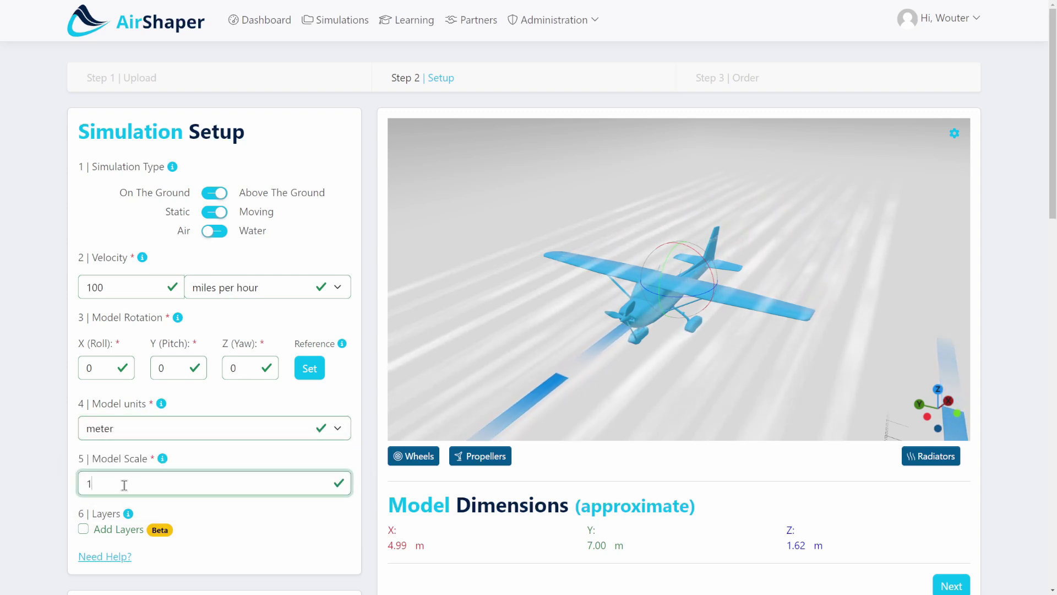
{"action": "type", "text": ".5"}
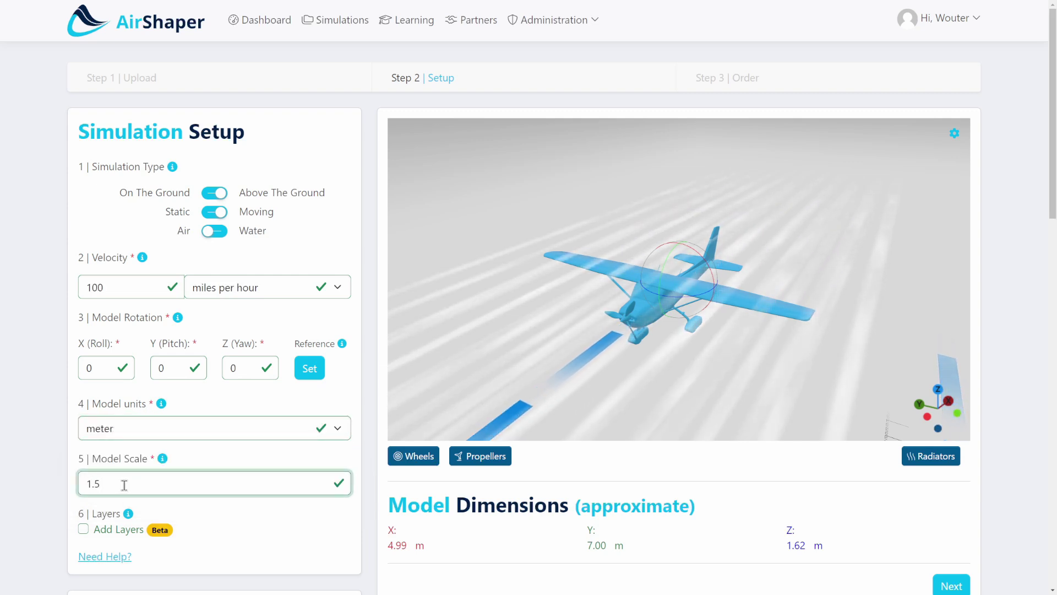
{"action": "key", "text": "Tab"}
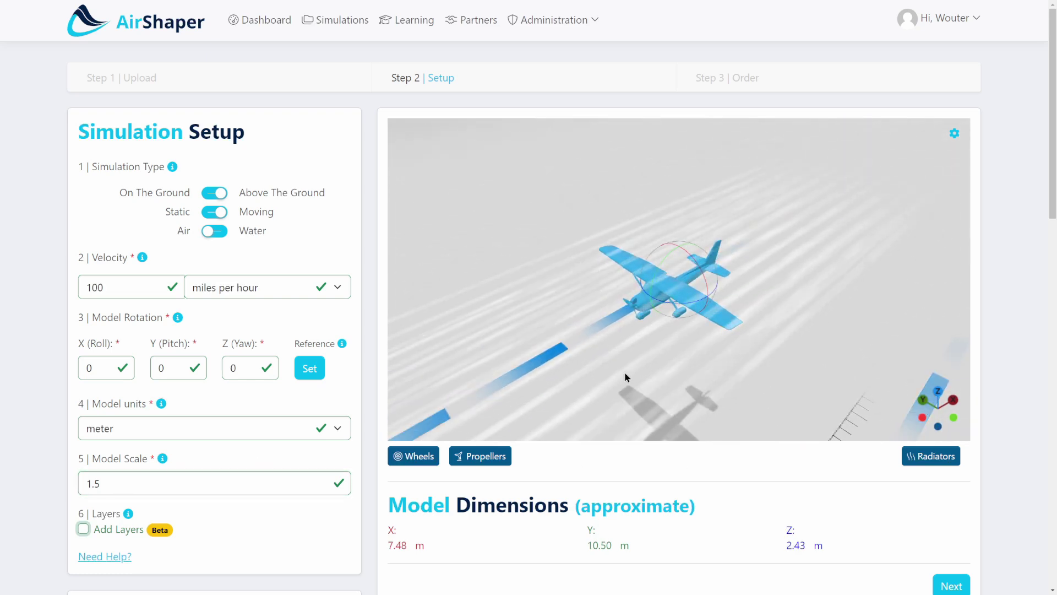
{"action": "left_click_drag", "start_coordinate": [624, 372], "coordinate": [656, 365]}
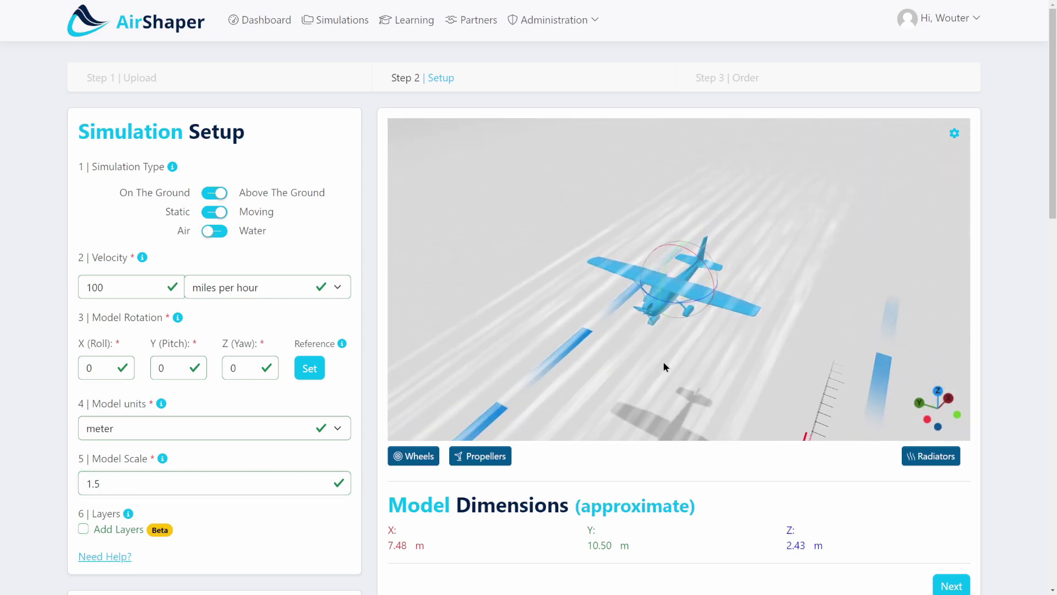
{"action": "scroll", "coordinate": [665, 363], "scroll_direction": "up", "scroll_amount": 3}
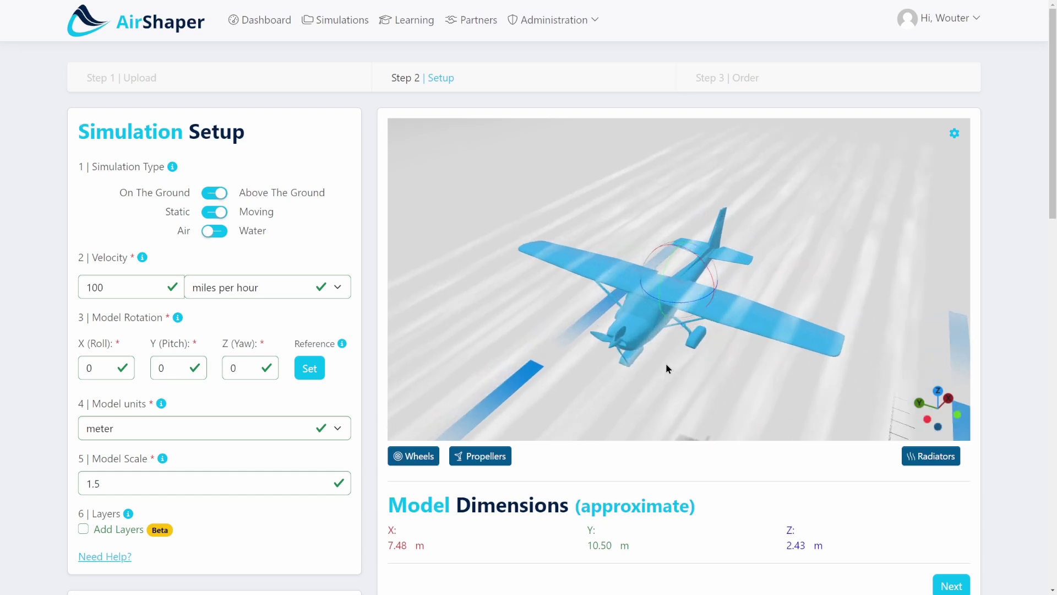
- Mark the nose propeller blades as a rotating part spinning at 2000 RPM
{"action": "left_click", "coordinate": [473, 456]}
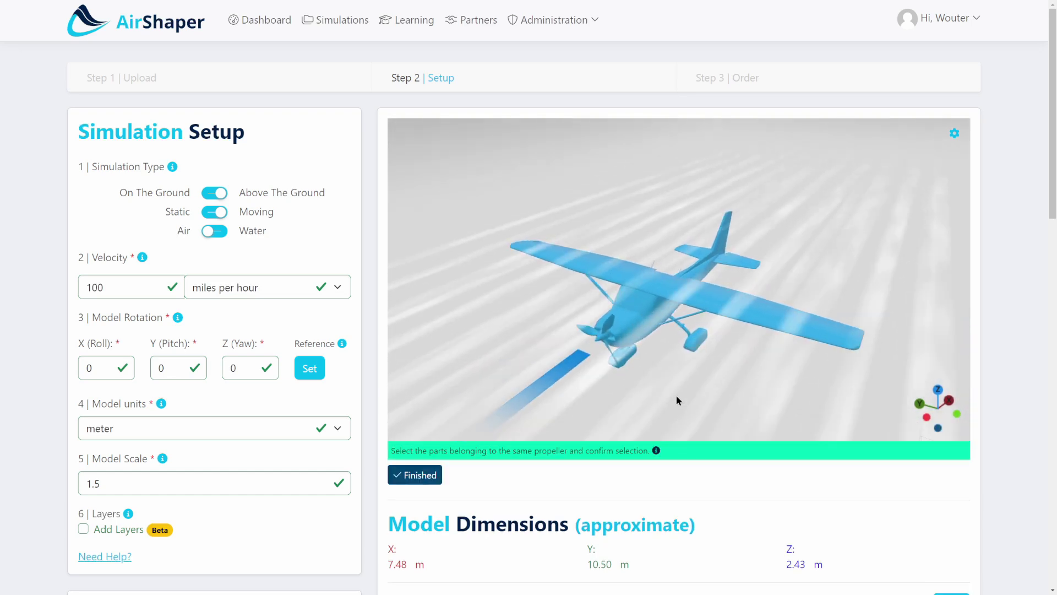
{"action": "scroll", "coordinate": [669, 396], "scroll_direction": "up", "scroll_amount": 3}
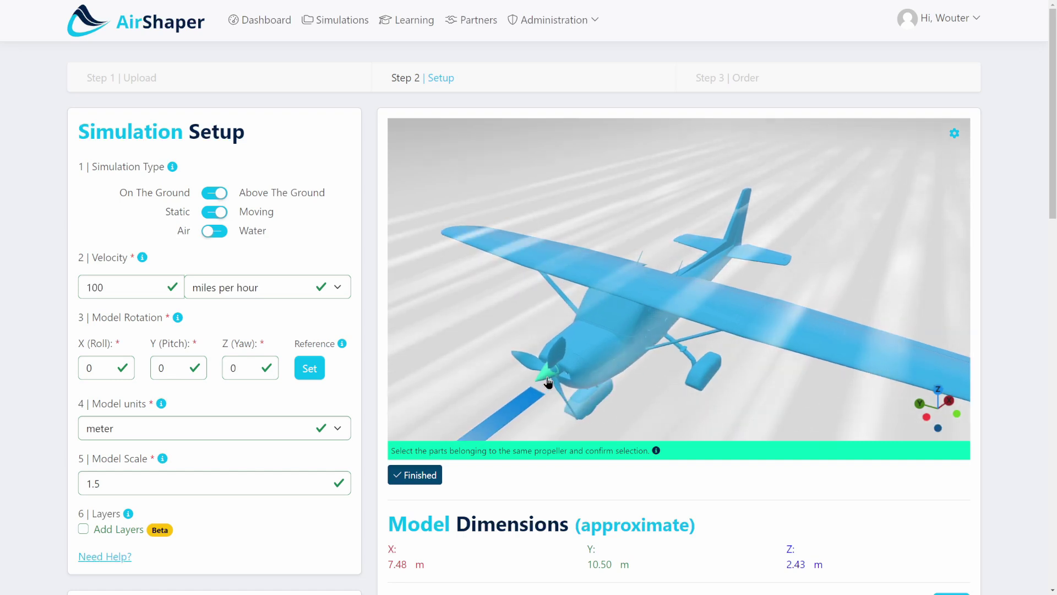
{"action": "left_click", "coordinate": [555, 376]}
{"action": "left_click", "coordinate": [560, 380]}
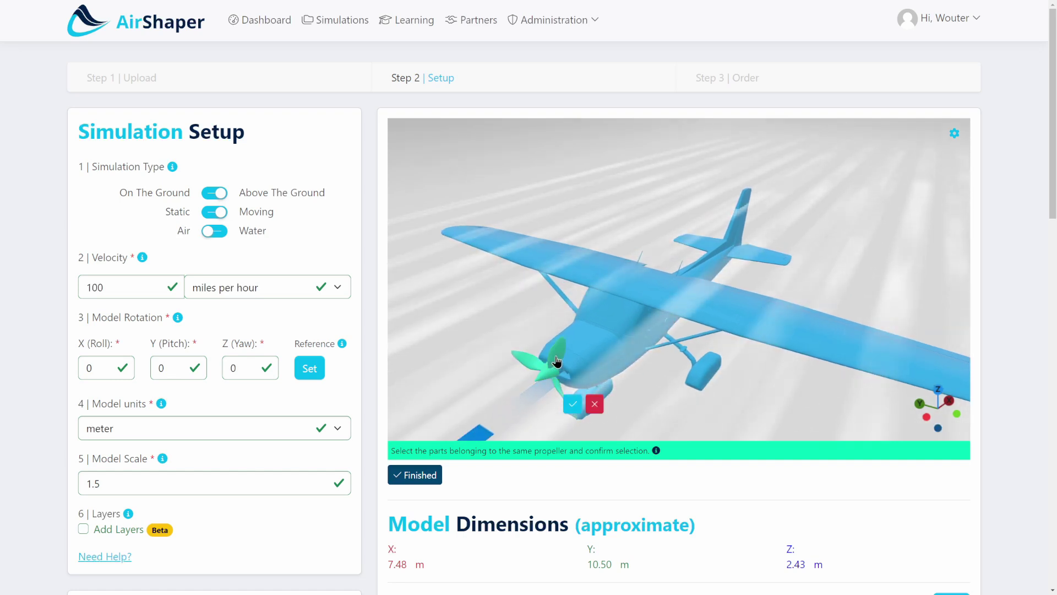
{"action": "left_click", "coordinate": [573, 397]}
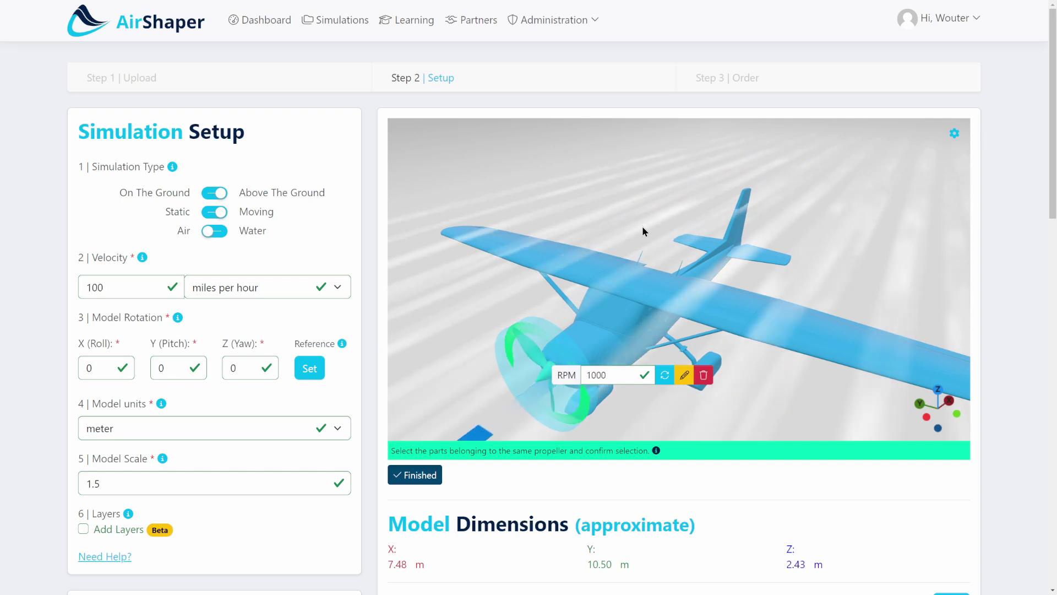
{"action": "left_click", "coordinate": [620, 379]}
{"action": "key", "text": "BackSpace"}
{"action": "key", "text": "BackSpace"}
{"action": "key", "text": "BackSpace"}
{"action": "key", "text": "BackSpace"}
{"action": "type", "text": "2000"}
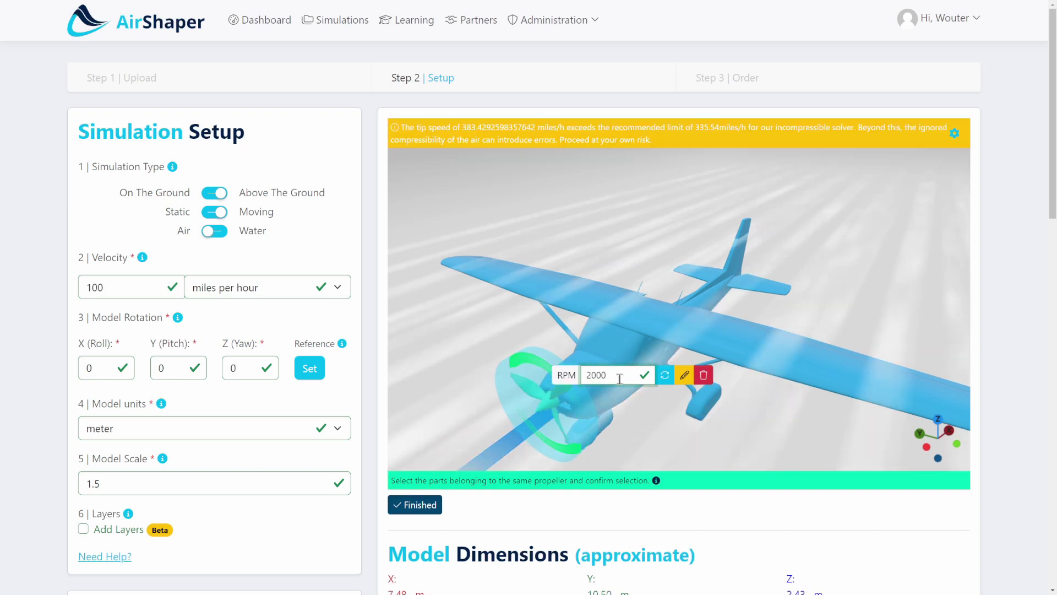
{"action": "left_click", "coordinate": [419, 505]}
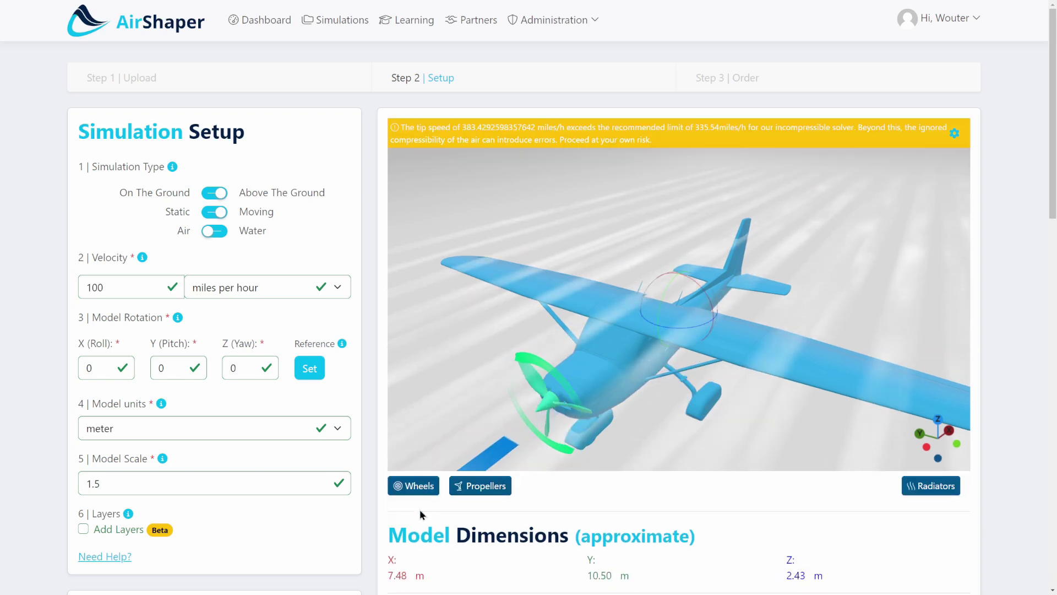
{"action": "scroll", "coordinate": [754, 501], "scroll_direction": "down", "scroll_amount": 3}
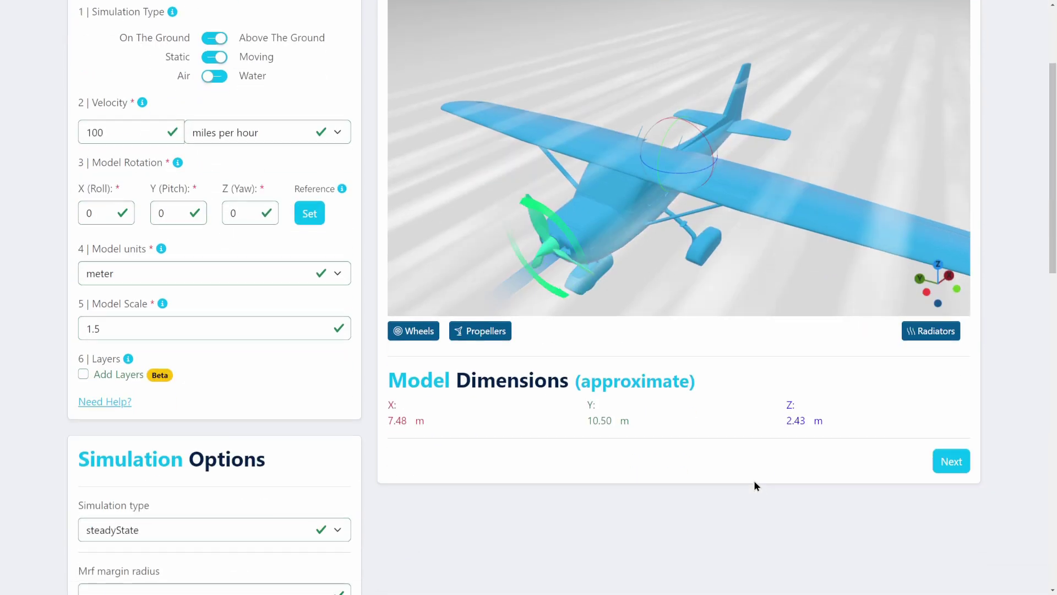
- On Step 3 Order, pick Advanced accuracy instead of Regular for a 2,500.00 € total
{"action": "left_click", "coordinate": [962, 467]}
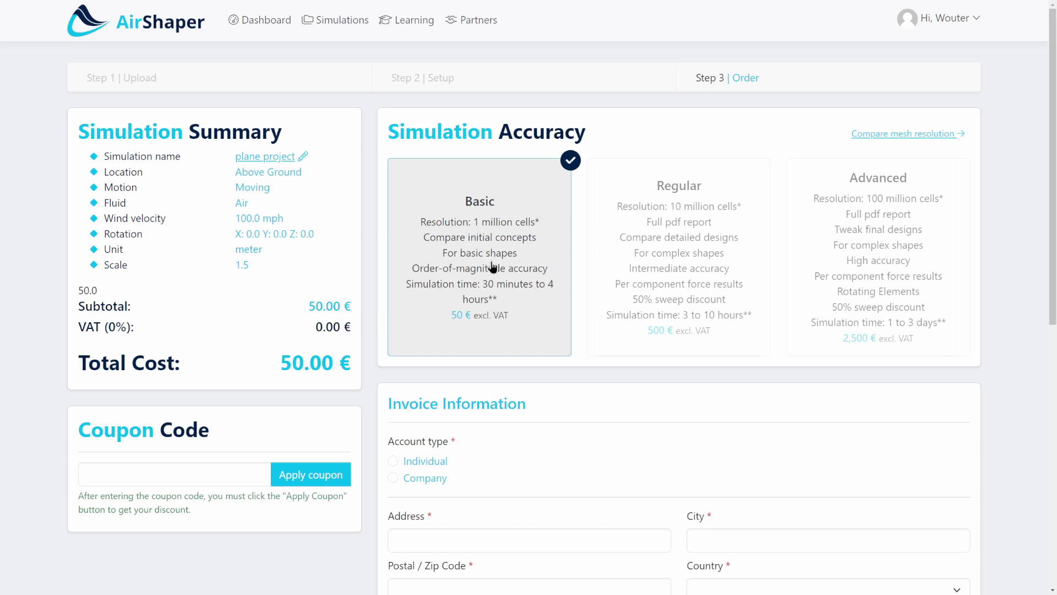
{"action": "left_click", "coordinate": [703, 232]}
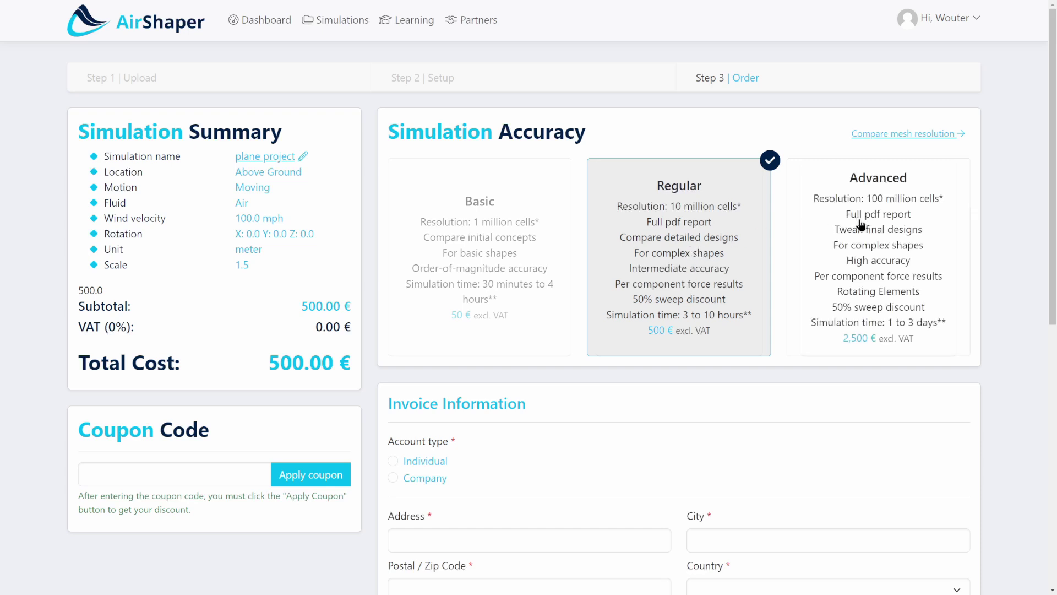
{"action": "left_click", "coordinate": [864, 241]}
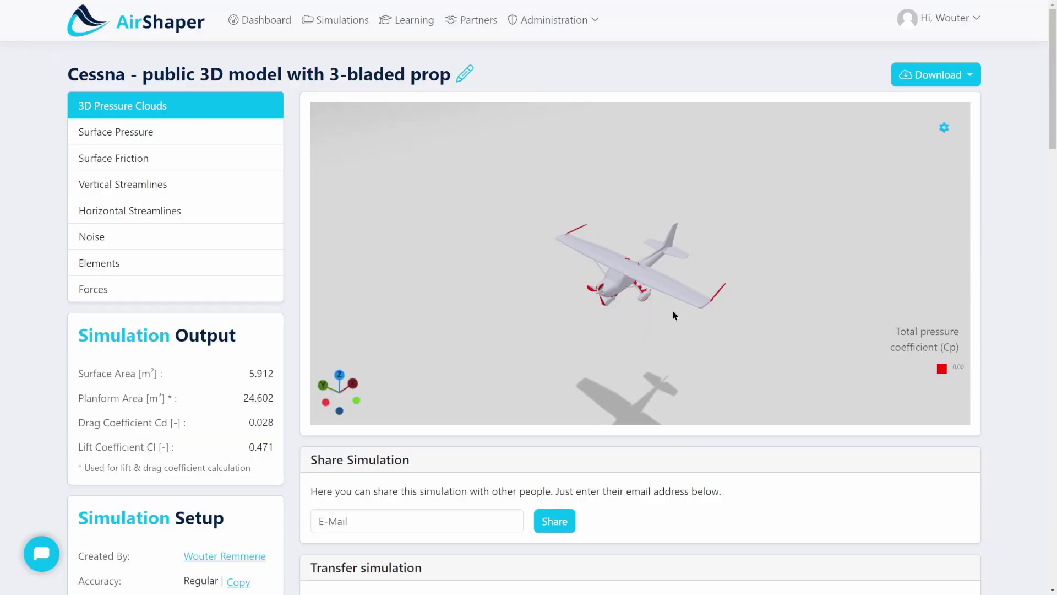
- Examine the 3D pressure clouds around the Cessna's nose, fuselage, tail, float and landing gear
{"action": "left_click_drag", "start_coordinate": [673, 315], "coordinate": [613, 285]}
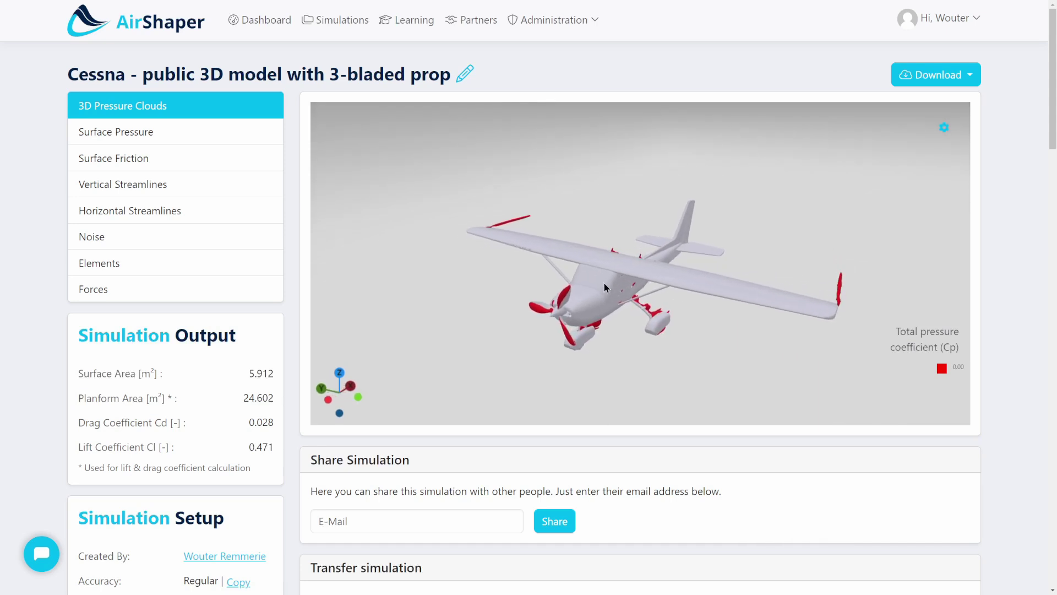
{"action": "left_click", "coordinate": [128, 130]}
{"action": "left_click", "coordinate": [131, 112]}
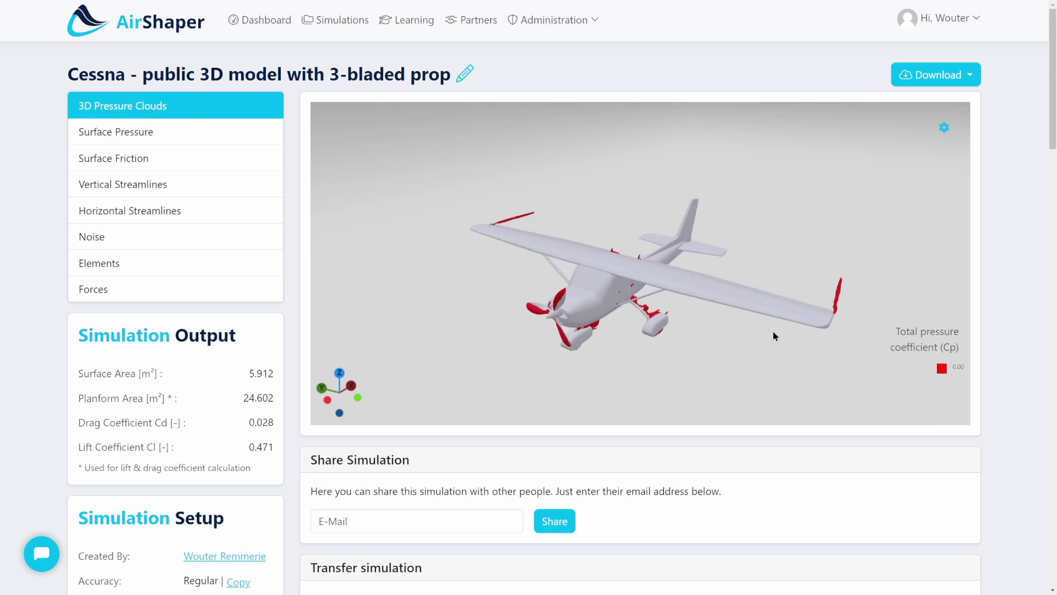
{"action": "scroll", "coordinate": [857, 328], "scroll_direction": "up", "scroll_amount": 2}
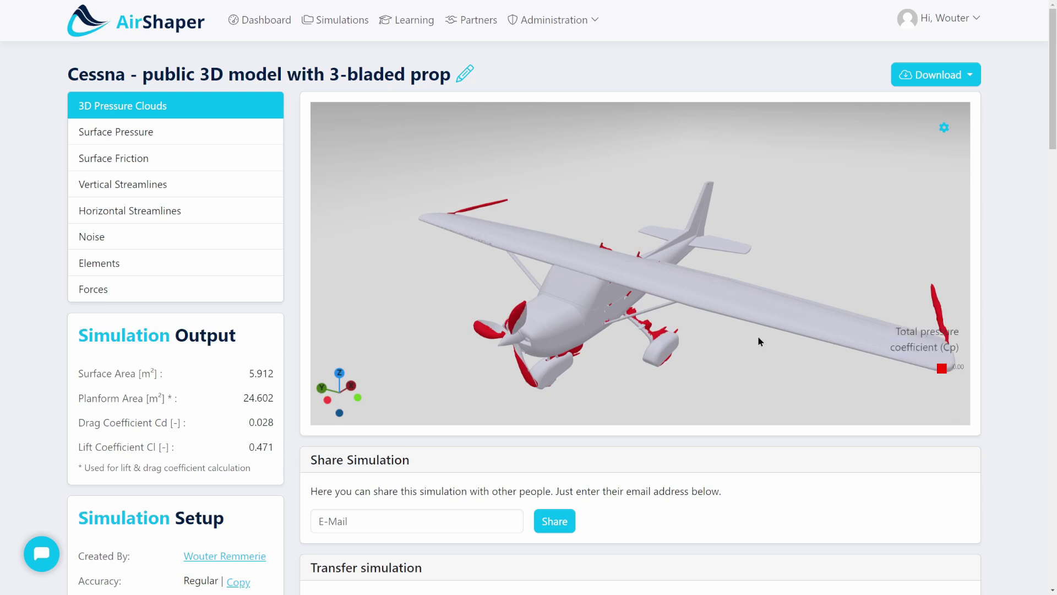
{"action": "scroll", "coordinate": [695, 297], "scroll_direction": "up", "scroll_amount": 5}
{"action": "left_click_drag", "start_coordinate": [617, 286], "coordinate": [552, 204]}
{"action": "scroll", "coordinate": [661, 325], "scroll_direction": "down", "scroll_amount": 5}
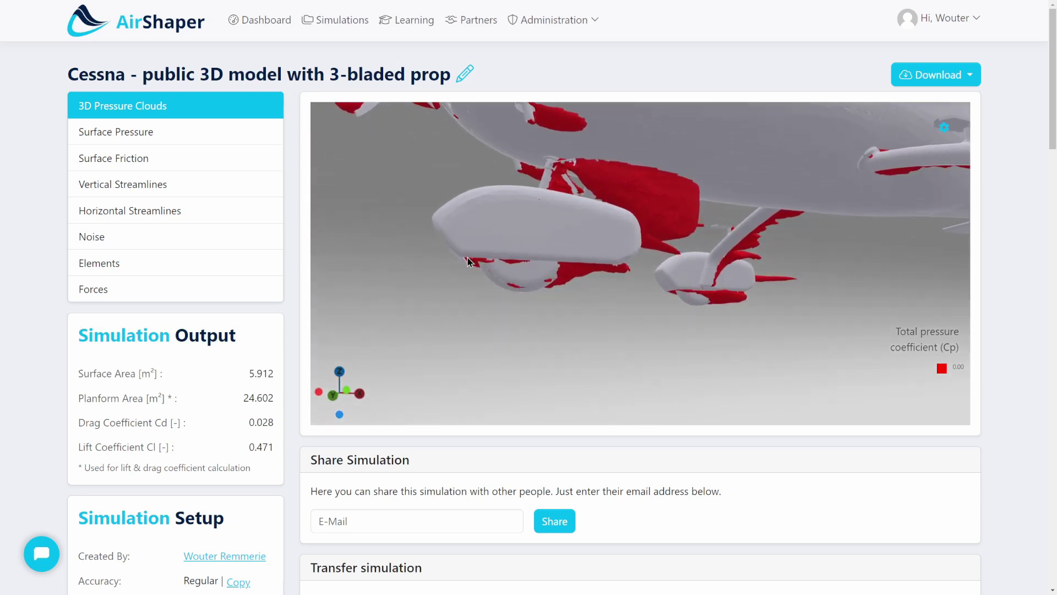
{"action": "left_click_drag", "start_coordinate": [530, 260], "coordinate": [625, 231]}
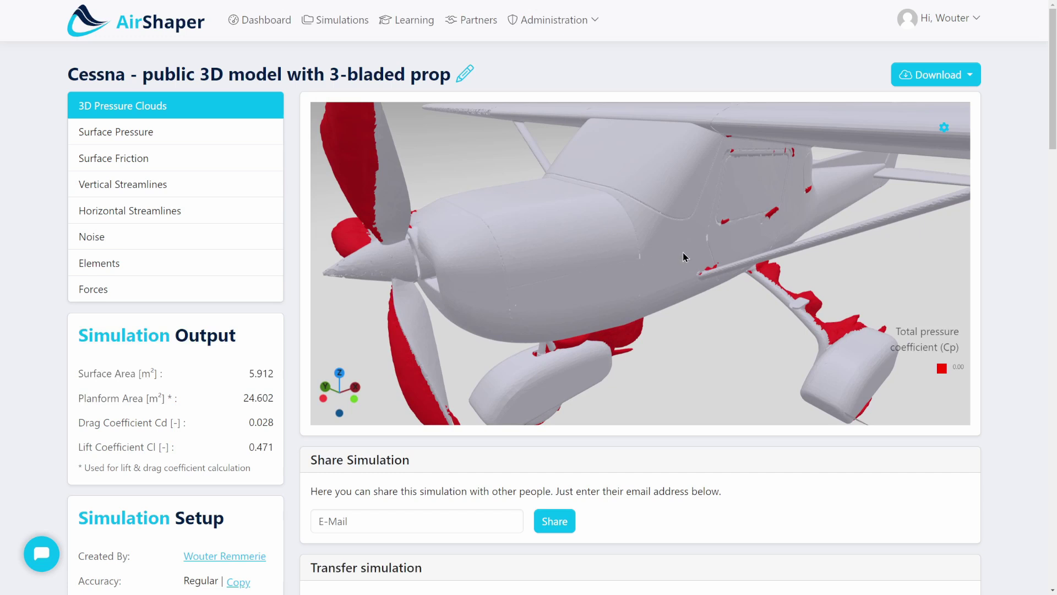
- Inspect the pressure patches along the fuselage underside, wing strut and wing from below
{"action": "scroll", "coordinate": [567, 237], "scroll_direction": "up", "scroll_amount": 5}
{"action": "scroll", "coordinate": [566, 243], "scroll_direction": "down", "scroll_amount": 5}
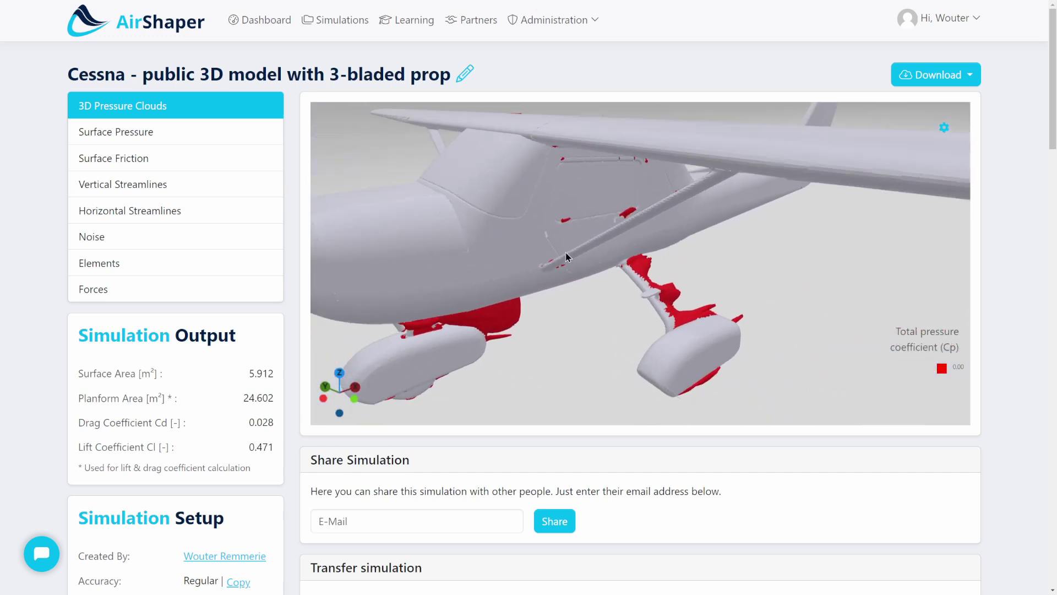
{"action": "scroll", "coordinate": [601, 249], "scroll_direction": "up", "scroll_amount": 5}
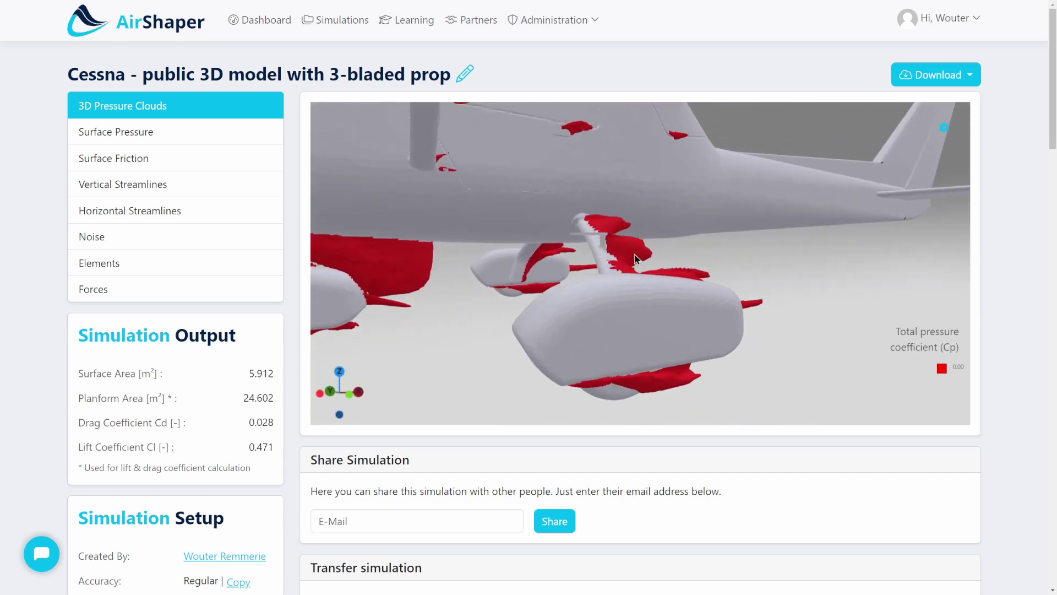
{"action": "scroll", "coordinate": [604, 254], "scroll_direction": "up", "scroll_amount": 5}
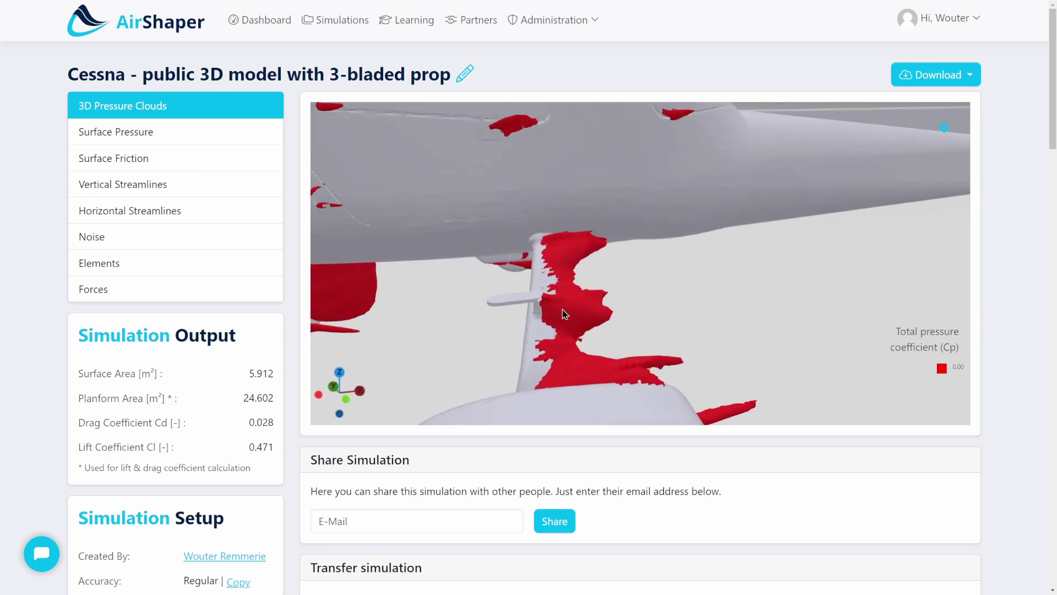
{"action": "left_click_drag", "start_coordinate": [568, 300], "coordinate": [689, 307]}
{"action": "left_click_drag", "start_coordinate": [493, 215], "coordinate": [874, 307]}
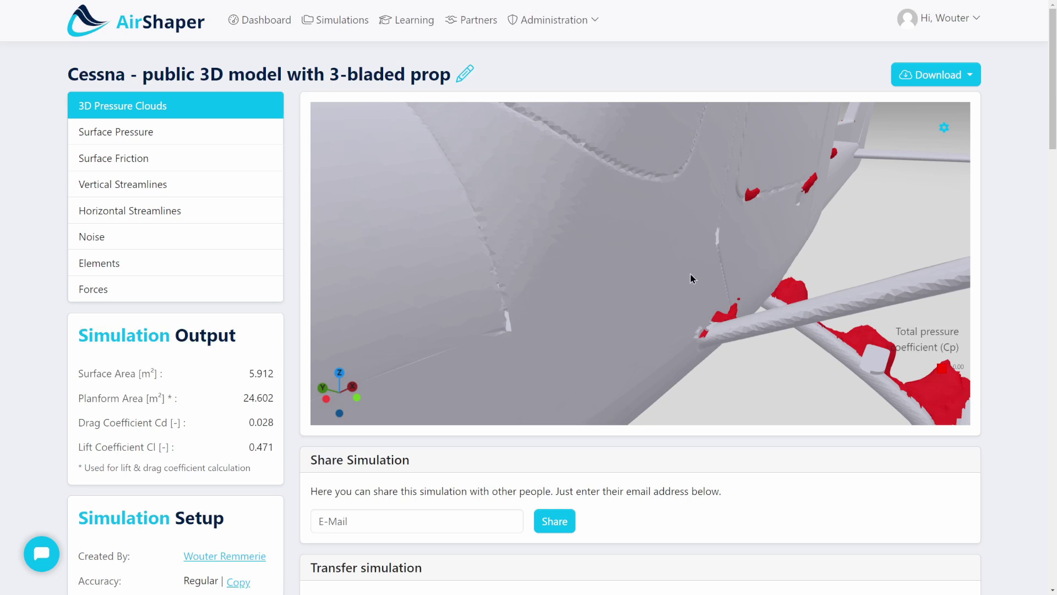
{"action": "left_click_drag", "start_coordinate": [726, 301], "coordinate": [633, 372]}
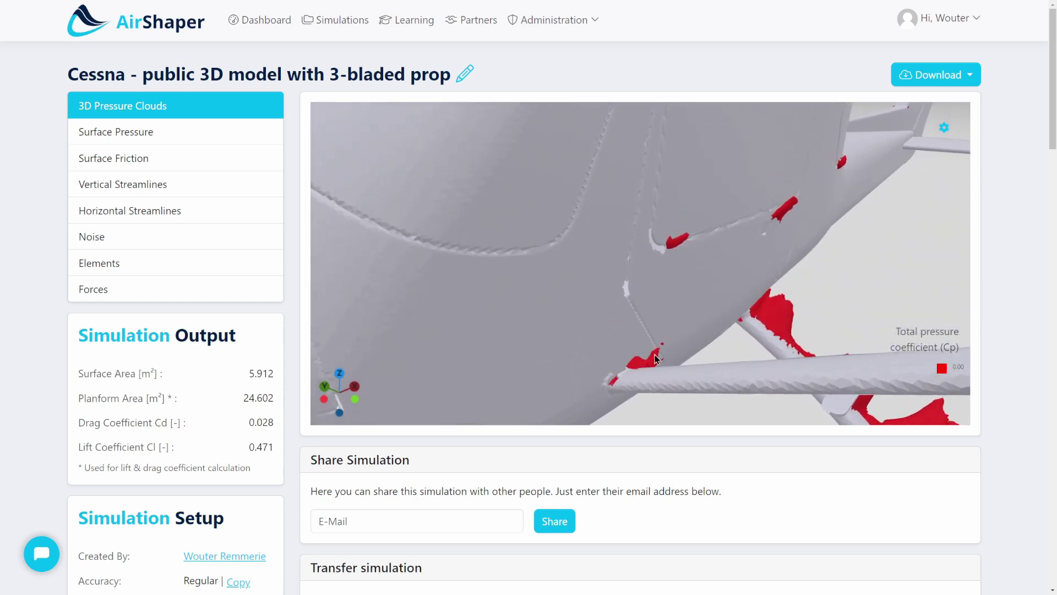
{"action": "left_click_drag", "start_coordinate": [710, 270], "coordinate": [677, 270]}
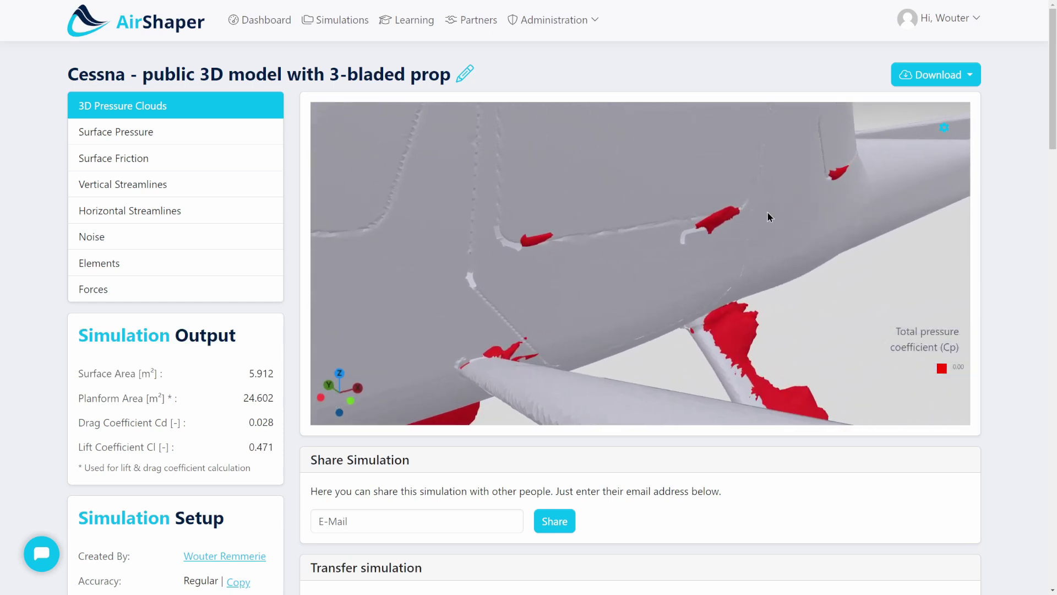
{"action": "scroll", "coordinate": [769, 216], "scroll_direction": "down", "scroll_amount": 5}
{"action": "left_click_drag", "start_coordinate": [672, 216], "coordinate": [559, 236]}
- Show the surface pressure map and rotate it across the wing
{"action": "left_click", "coordinate": [171, 141]}
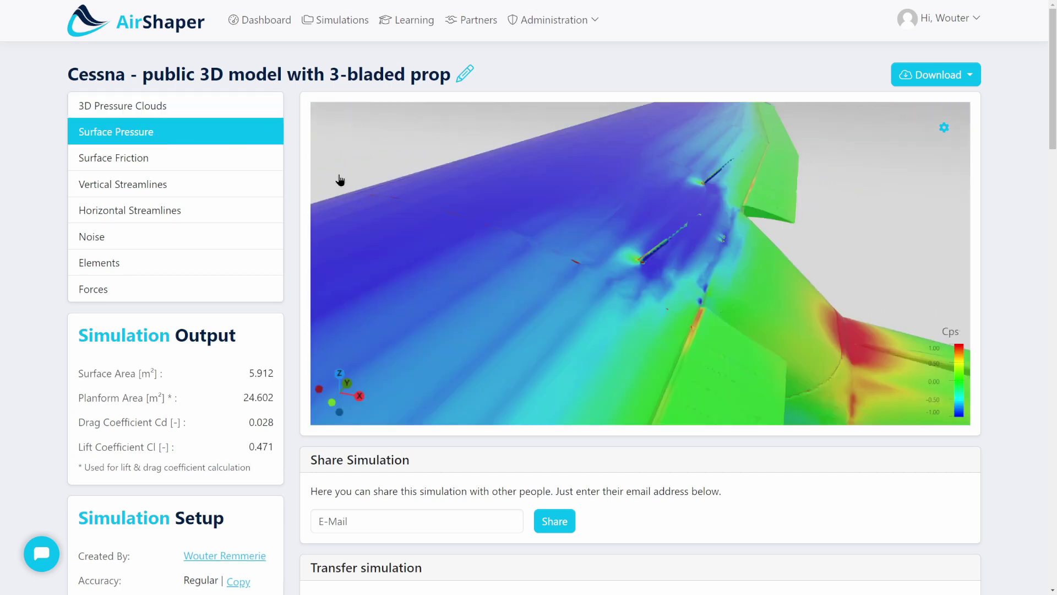
{"action": "scroll", "coordinate": [632, 265], "scroll_direction": "down", "scroll_amount": 3}
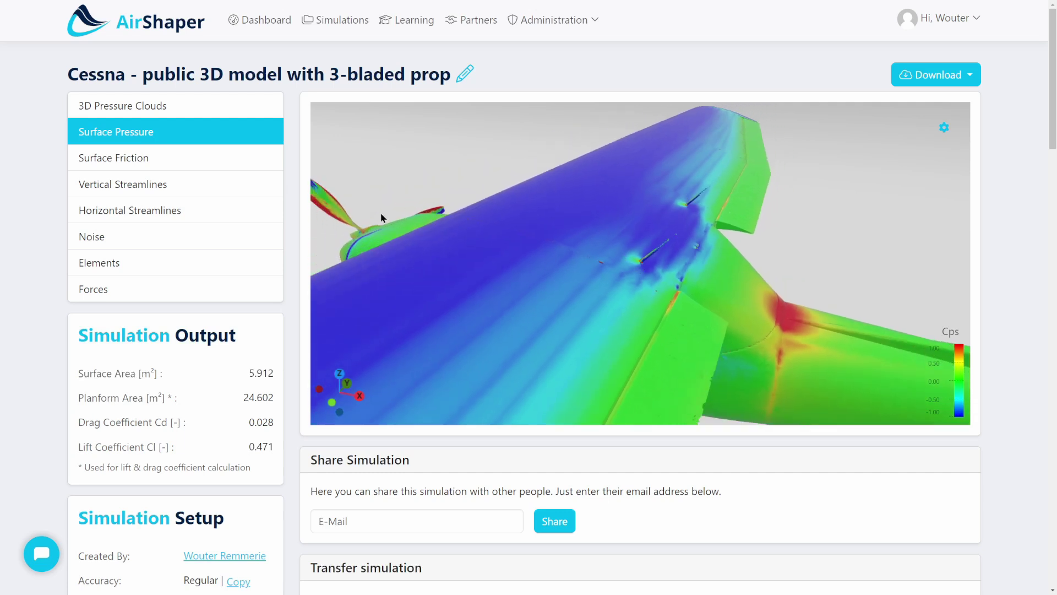
{"action": "left_click_drag", "start_coordinate": [539, 255], "coordinate": [538, 233]}
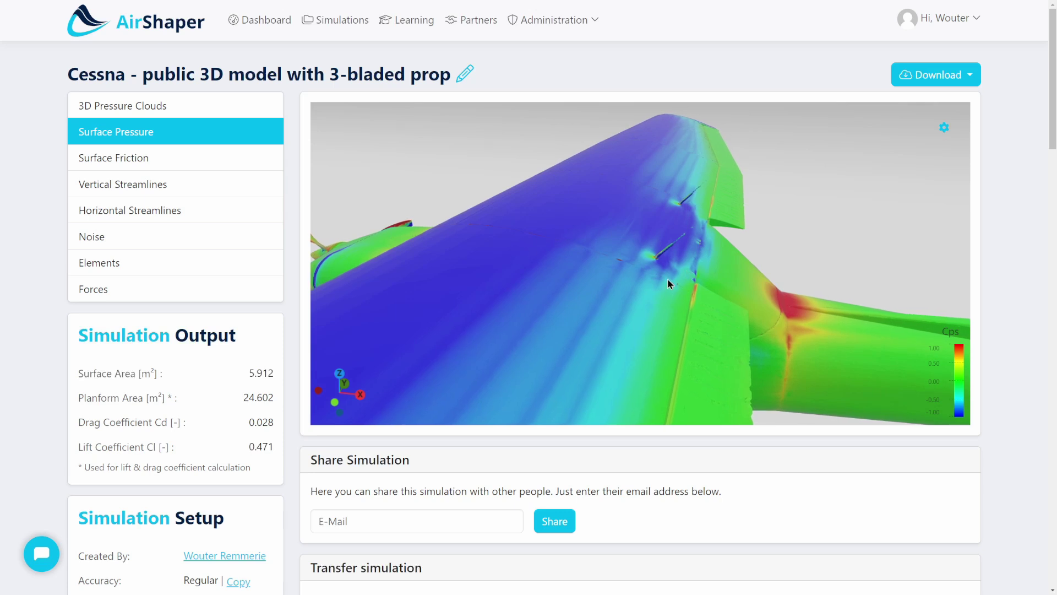
- Review the 3D pressure clouds at the propeller, wing tip and whole plane in three-quarter view
{"action": "left_click", "coordinate": [173, 111]}
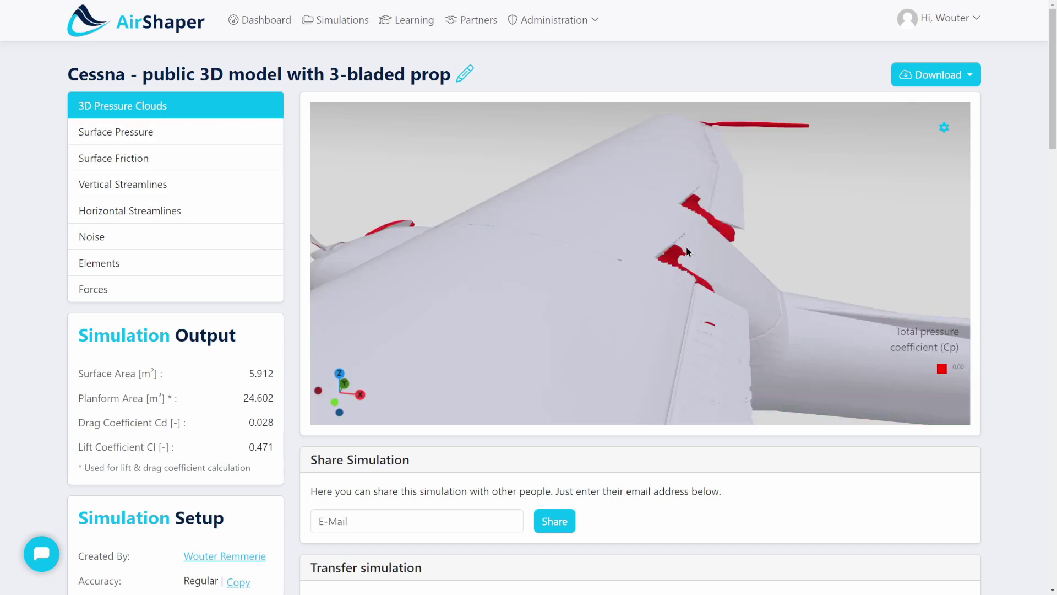
{"action": "left_click_drag", "start_coordinate": [686, 252], "coordinate": [648, 258]}
{"action": "scroll", "coordinate": [650, 262], "scroll_direction": "up", "scroll_amount": 4}
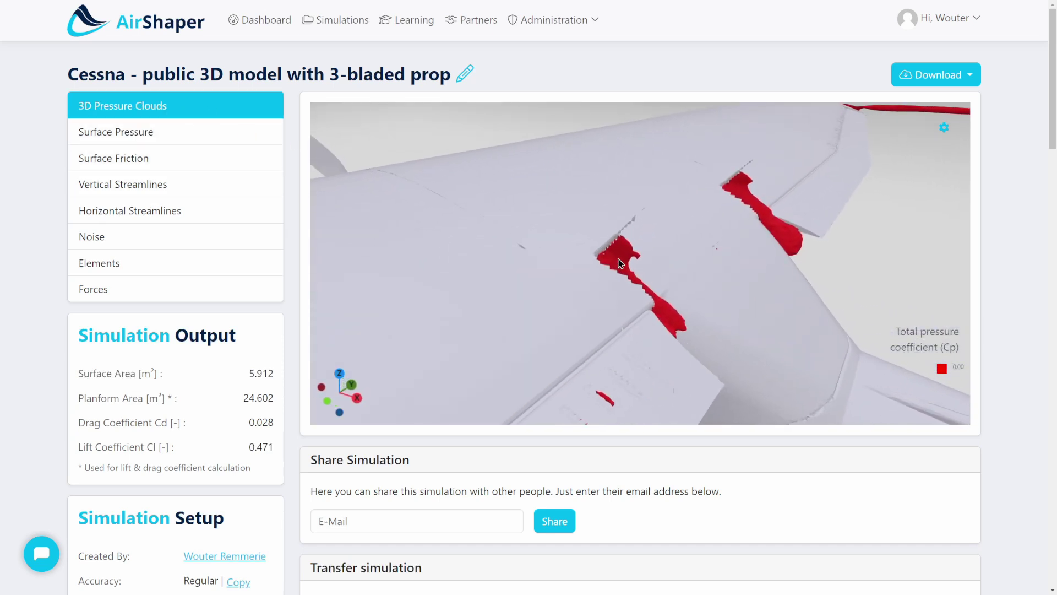
{"action": "scroll", "coordinate": [629, 263], "scroll_direction": "down", "scroll_amount": 4}
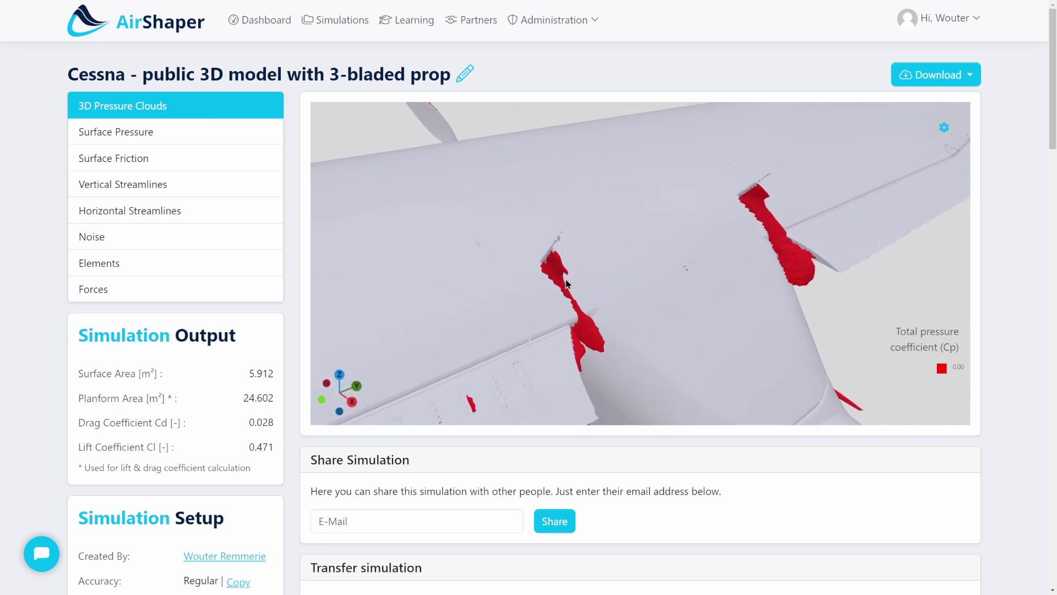
{"action": "scroll", "coordinate": [628, 283], "scroll_direction": "down", "scroll_amount": 3}
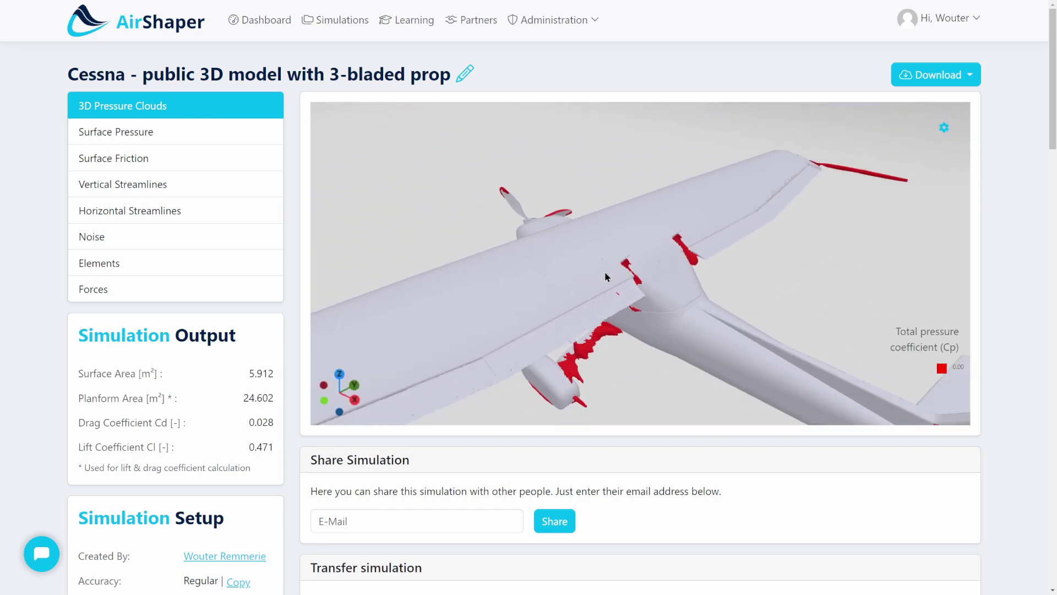
{"action": "left_click_drag", "start_coordinate": [572, 277], "coordinate": [755, 293]}
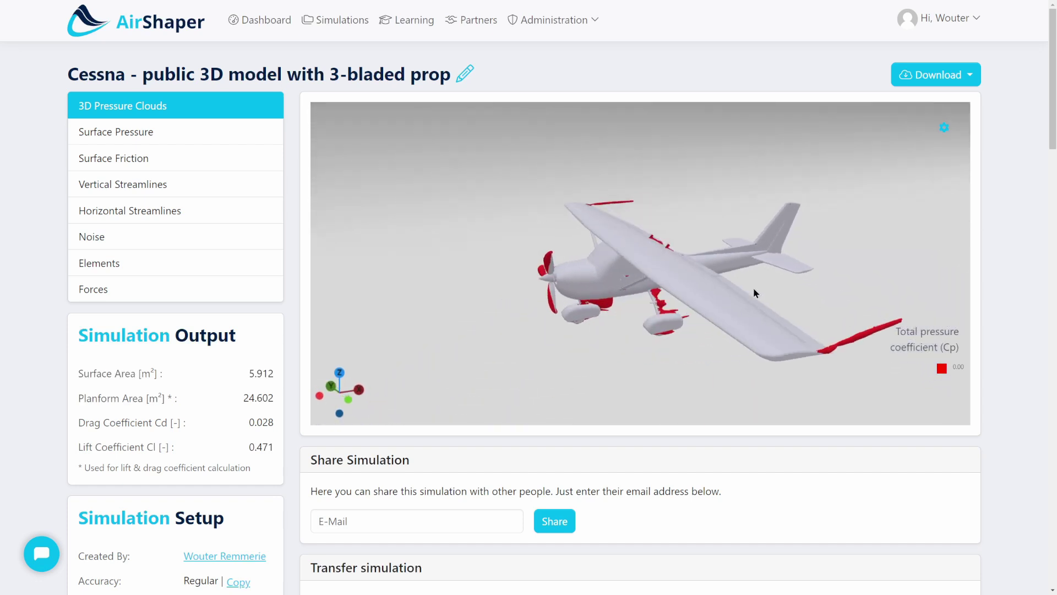
{"action": "scroll", "coordinate": [755, 293], "scroll_direction": "up", "scroll_amount": 5}
{"action": "left_click_drag", "start_coordinate": [659, 307], "coordinate": [739, 334]}
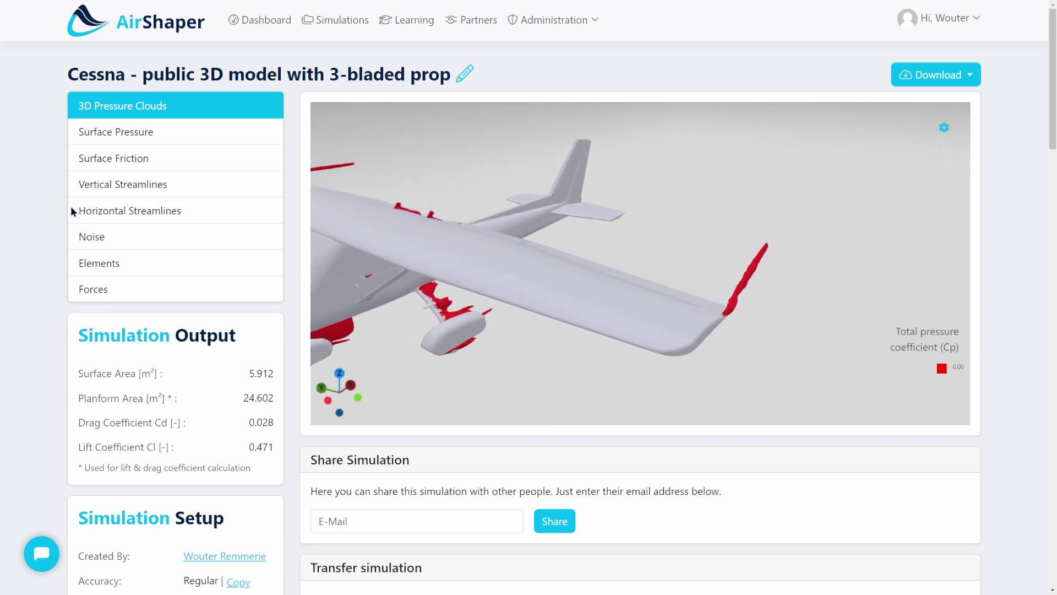
{"action": "left_click_drag", "start_coordinate": [392, 255], "coordinate": [531, 290]}
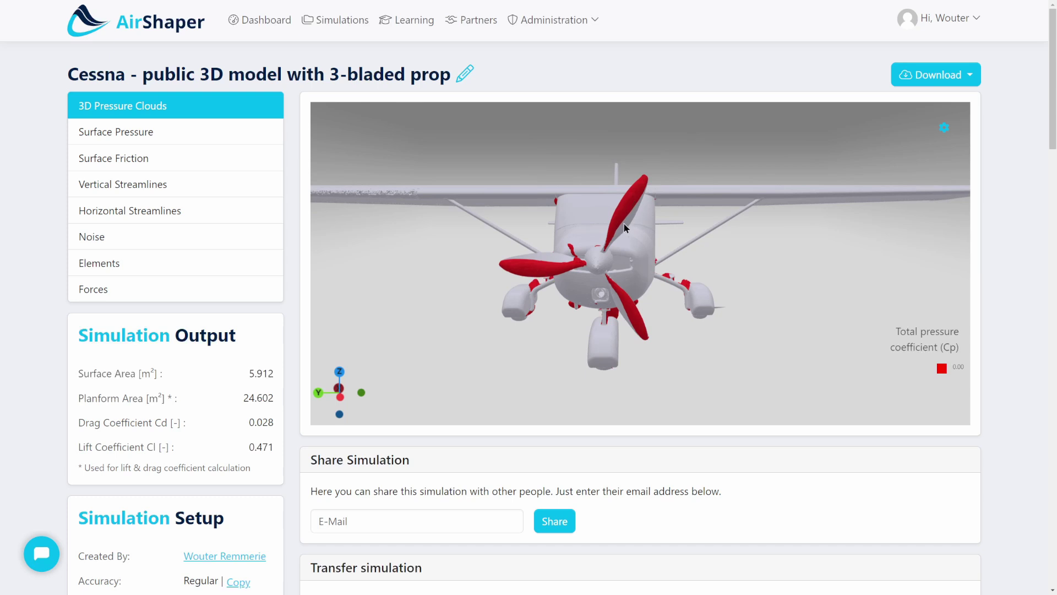
{"action": "left_click_drag", "start_coordinate": [617, 222], "coordinate": [262, 168]}
- Inspect the surface pressure map on the nose, propeller, fuselage underside and wheels
{"action": "left_click", "coordinate": [174, 136]}
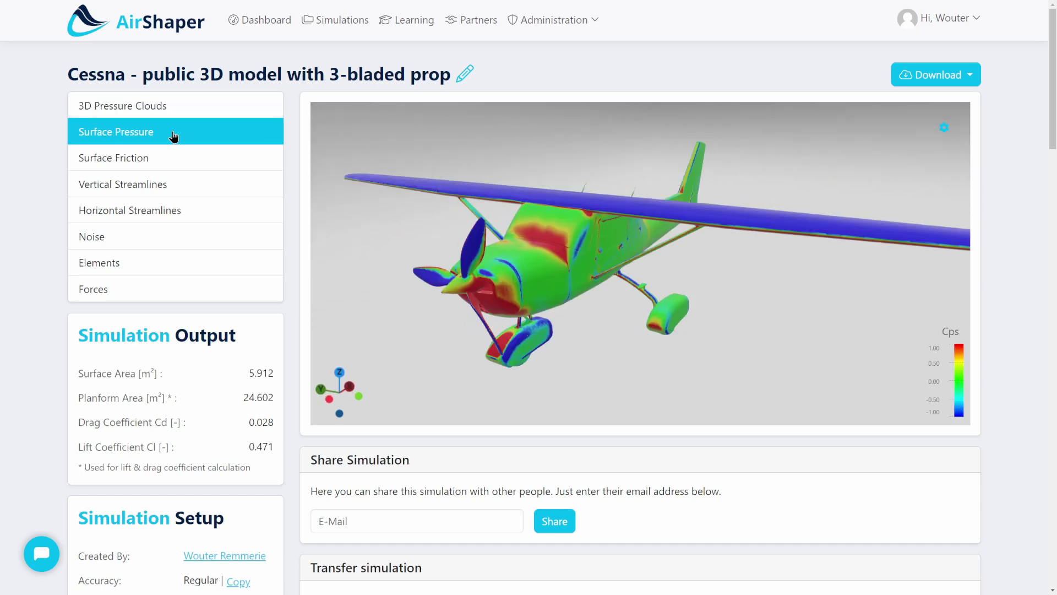
{"action": "left_click_drag", "start_coordinate": [455, 243], "coordinate": [756, 183]}
{"action": "scroll", "coordinate": [573, 232], "scroll_direction": "up", "scroll_amount": 5}
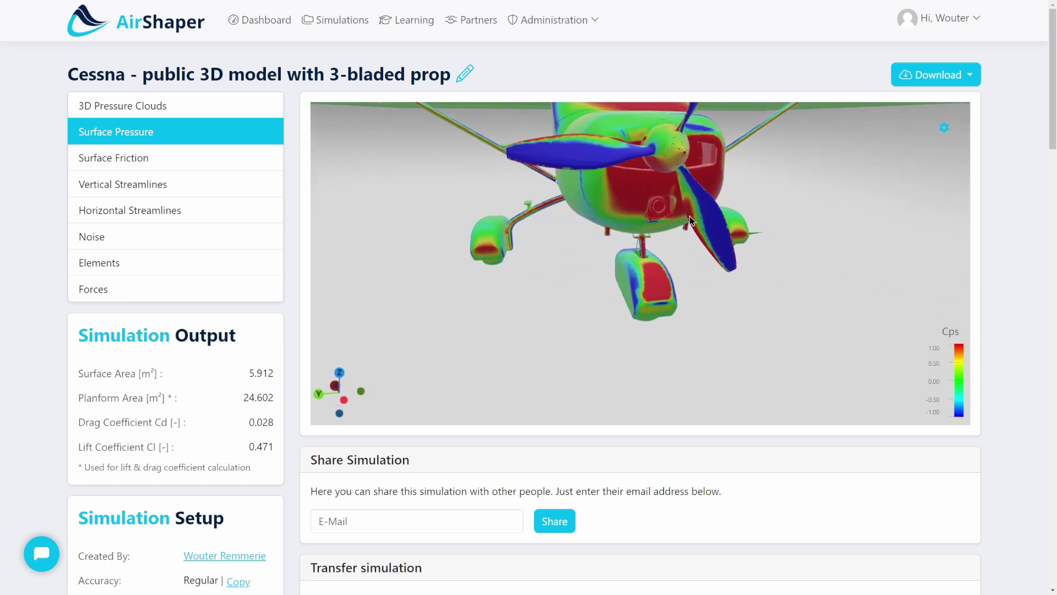
{"action": "left_click_drag", "start_coordinate": [630, 217], "coordinate": [779, 219]}
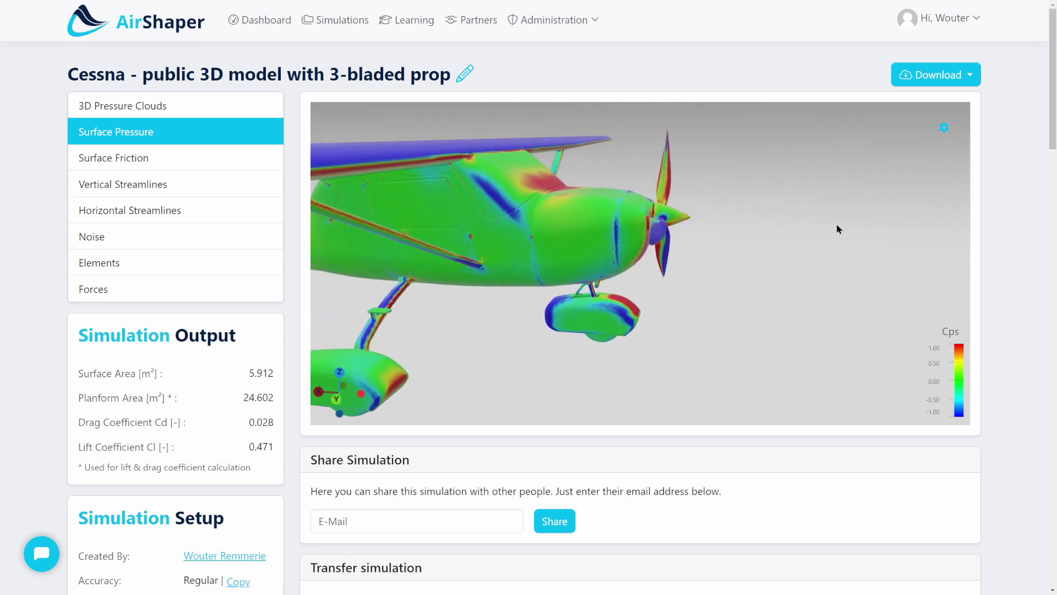
{"action": "left_click_drag", "start_coordinate": [662, 222], "coordinate": [496, 241]}
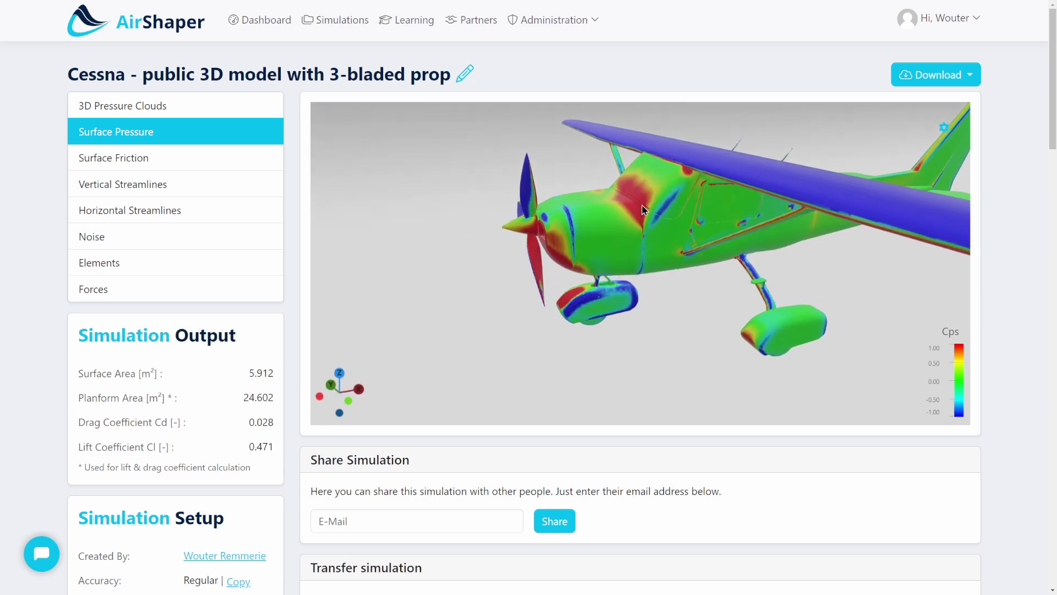
{"action": "left_click_drag", "start_coordinate": [566, 243], "coordinate": [603, 128]}
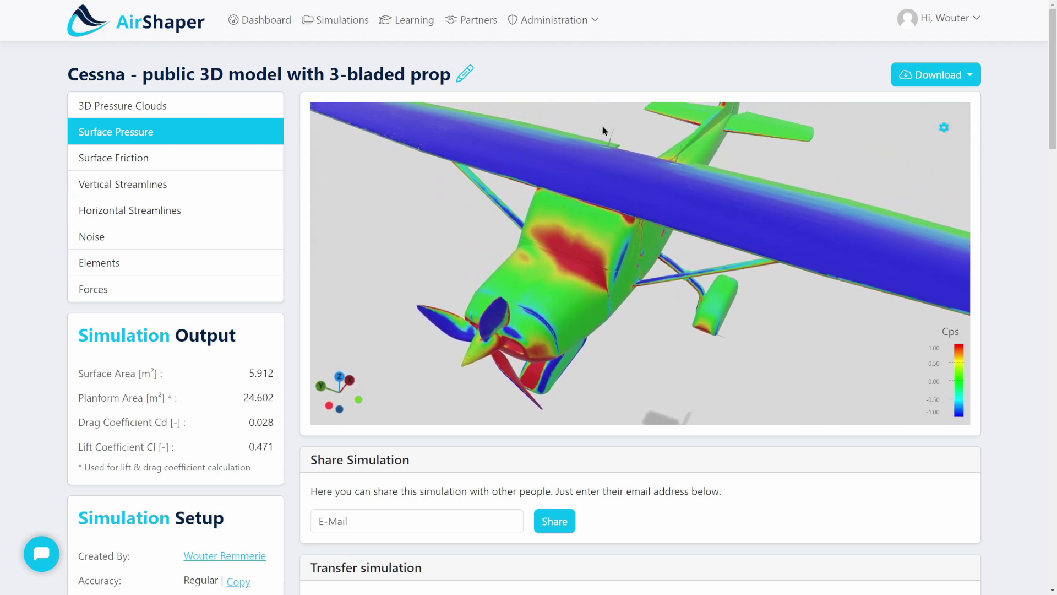
- Inspect surface pressure on the propeller, wing, left fuselage side and nose gear
{"action": "left_click_drag", "start_coordinate": [572, 259], "coordinate": [558, 236]}
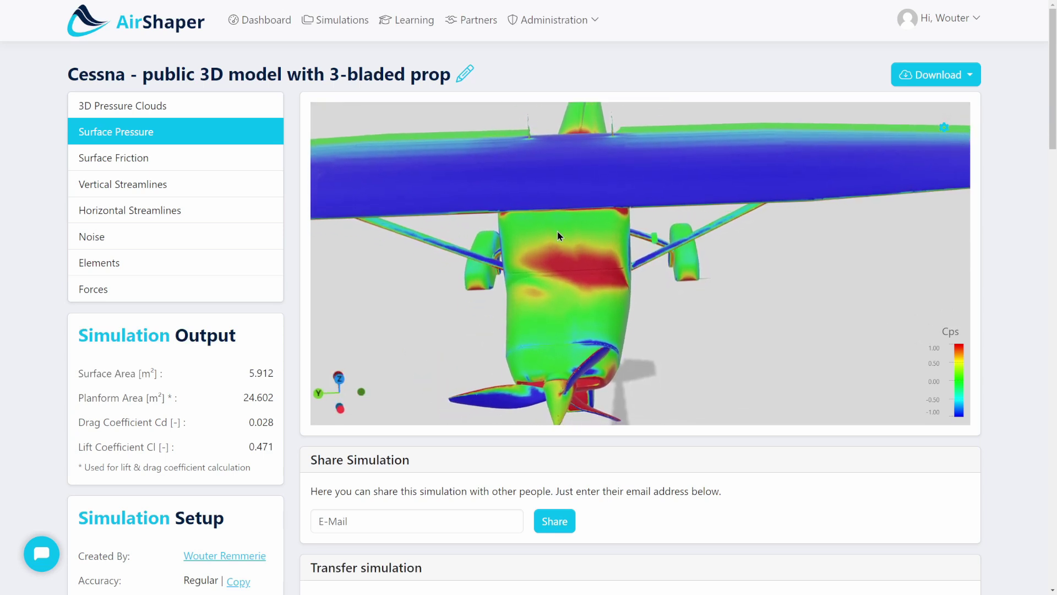
{"action": "left_click_drag", "start_coordinate": [551, 281], "coordinate": [580, 277]}
{"action": "left_click_drag", "start_coordinate": [626, 243], "coordinate": [508, 365]}
{"action": "left_click_drag", "start_coordinate": [583, 226], "coordinate": [656, 209]}
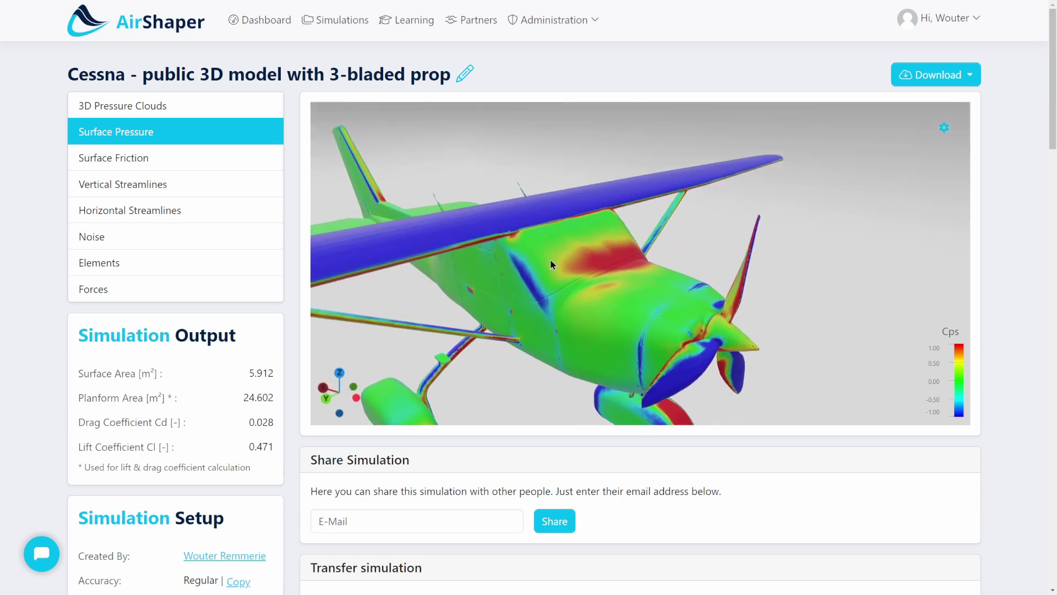
{"action": "left_click_drag", "start_coordinate": [609, 270], "coordinate": [652, 251]}
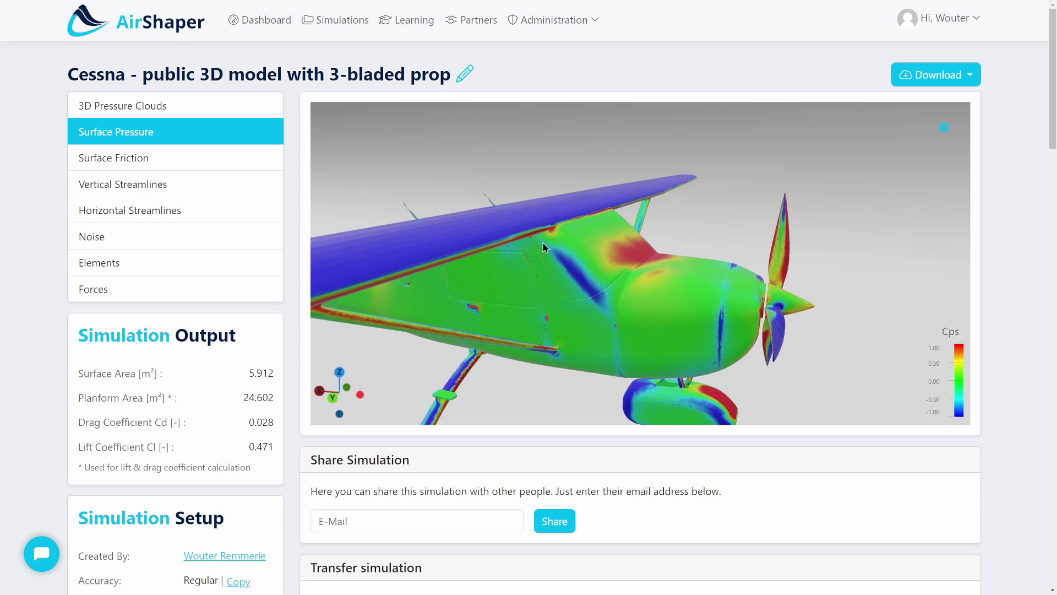
{"action": "left_click_drag", "start_coordinate": [586, 269], "coordinate": [513, 268]}
{"action": "left_click_drag", "start_coordinate": [616, 219], "coordinate": [679, 329]}
{"action": "scroll", "coordinate": [590, 310], "scroll_direction": "up", "scroll_amount": 5}
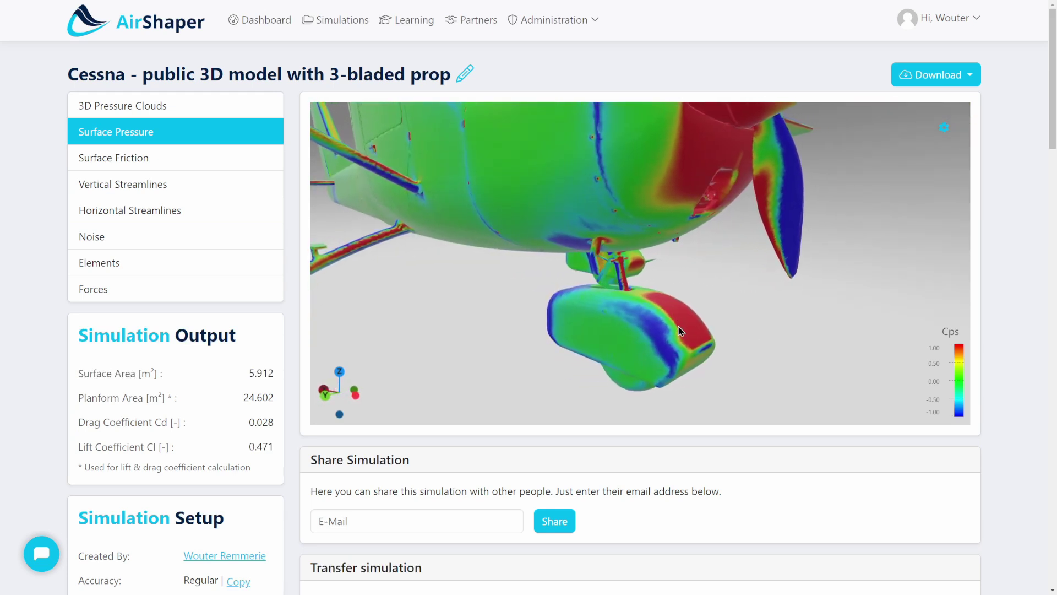
{"action": "left_click_drag", "start_coordinate": [576, 331], "coordinate": [667, 282]}
{"action": "scroll", "coordinate": [638, 275], "scroll_direction": "down", "scroll_amount": 5}
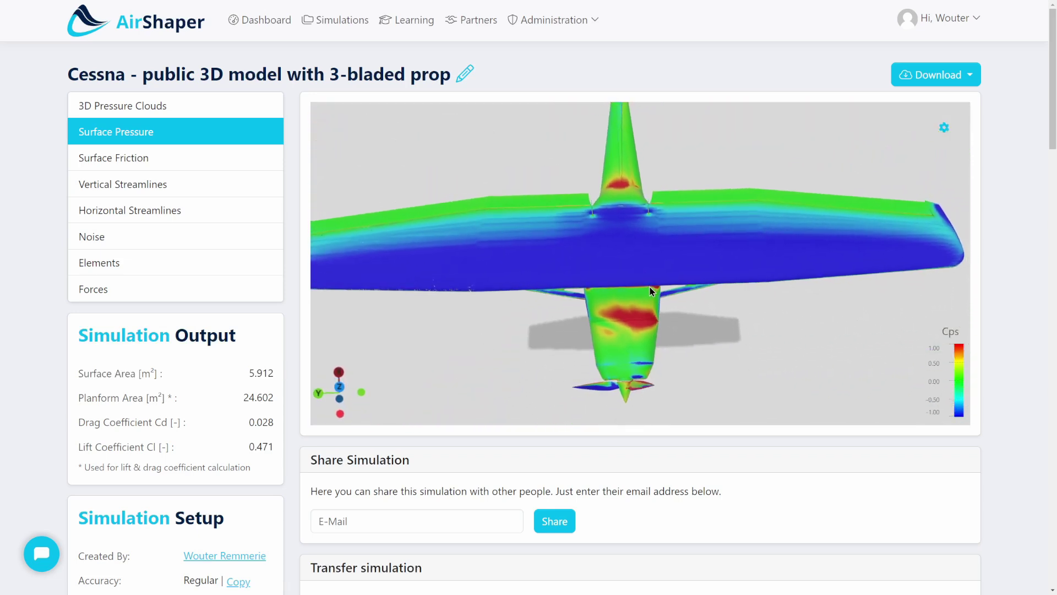
{"action": "left_click_drag", "start_coordinate": [743, 268], "coordinate": [705, 248]}
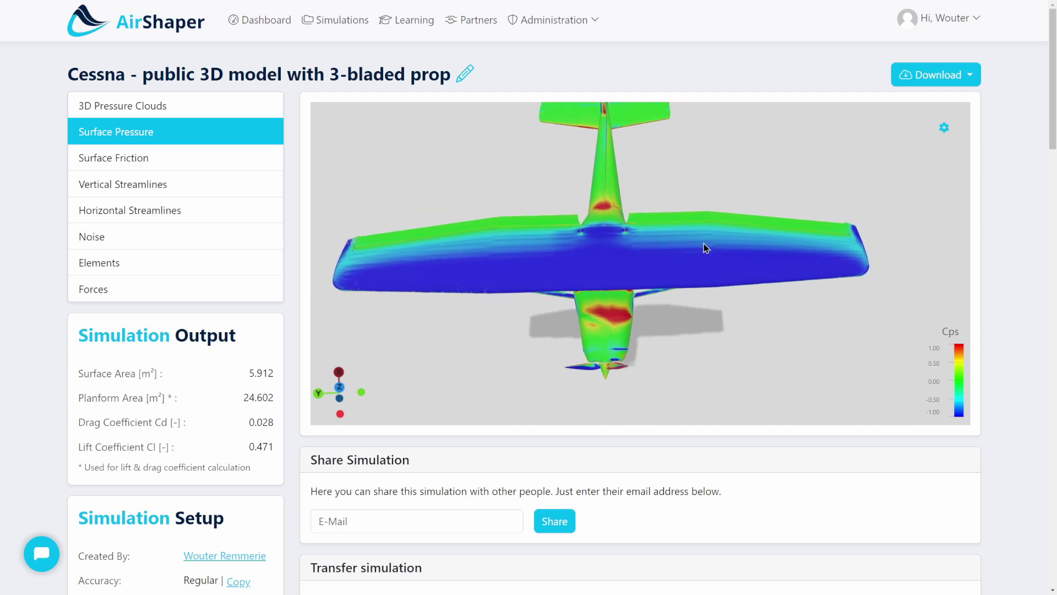
{"action": "left_click_drag", "start_coordinate": [739, 267], "coordinate": [594, 241]}
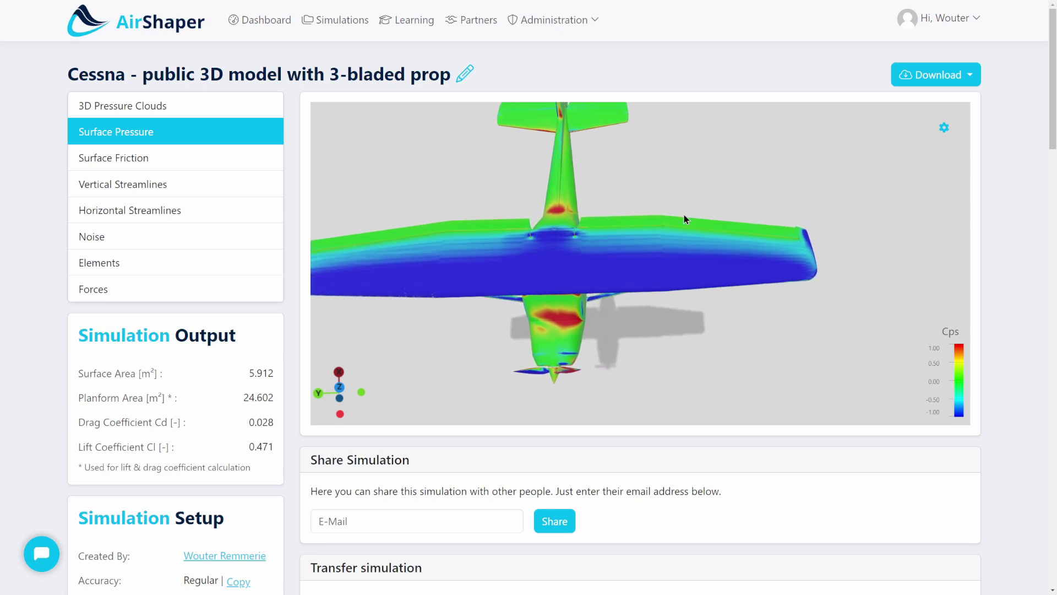
{"action": "left_click_drag", "start_coordinate": [726, 241], "coordinate": [748, 276]}
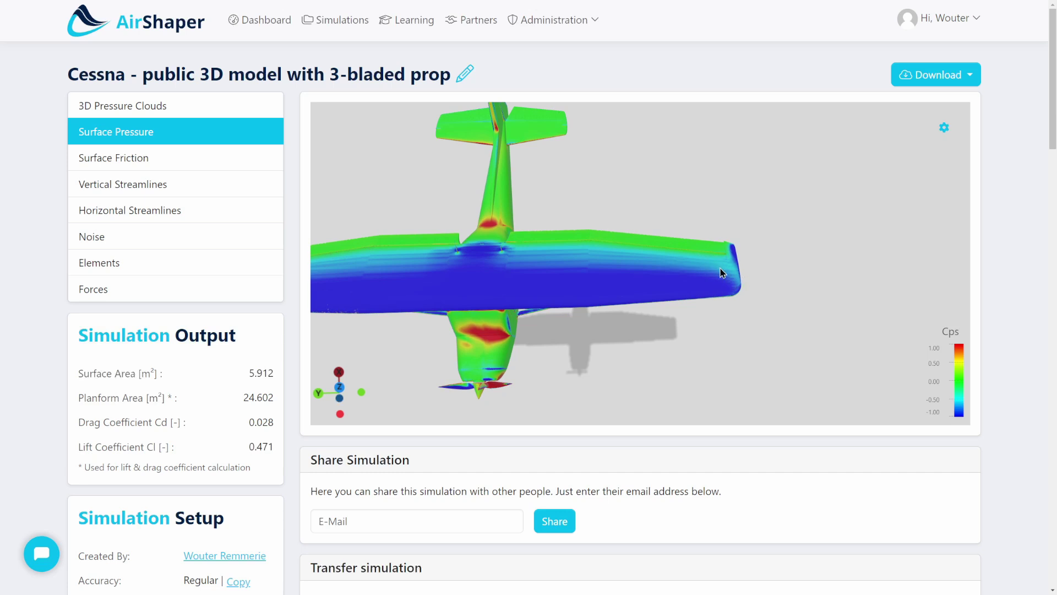
{"action": "scroll", "coordinate": [723, 273], "scroll_direction": "up", "scroll_amount": 3}
{"action": "left_click_drag", "start_coordinate": [724, 274], "coordinate": [505, 292]}
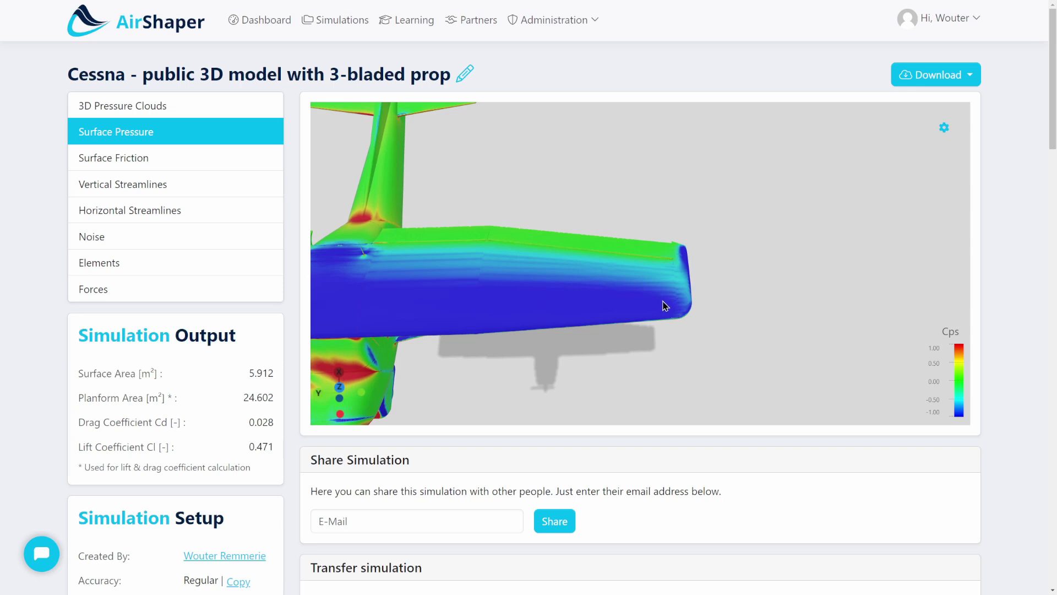
{"action": "left_click_drag", "start_coordinate": [628, 318], "coordinate": [669, 324]}
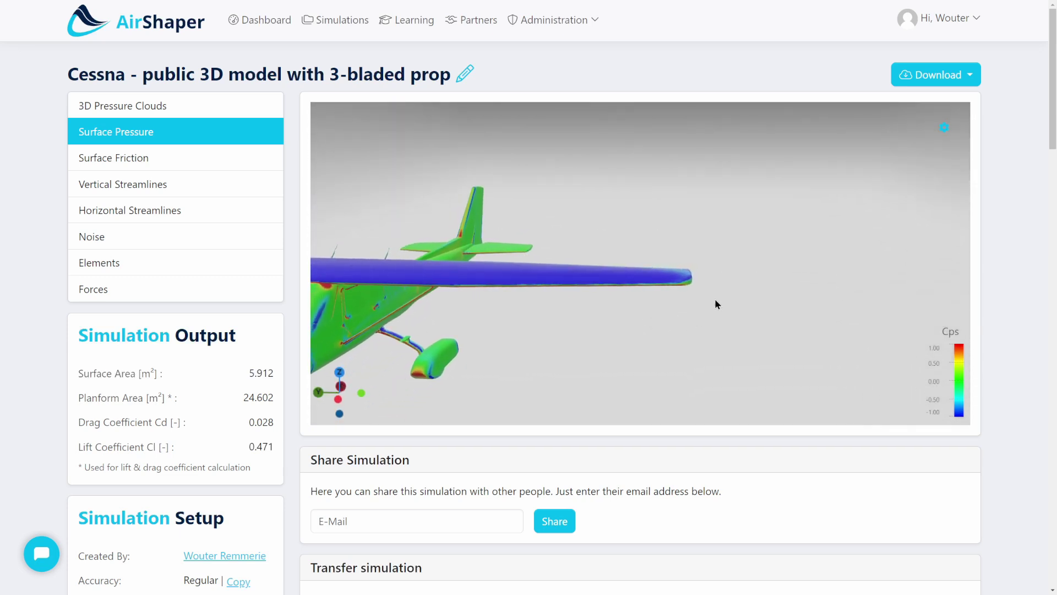
{"action": "left_click_drag", "start_coordinate": [687, 281], "coordinate": [683, 320]}
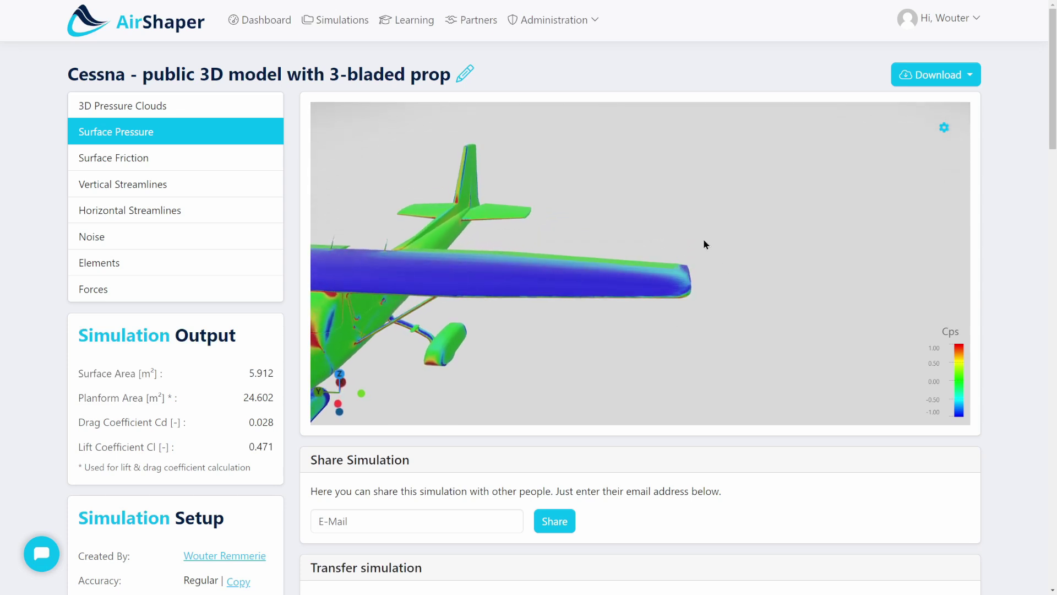
{"action": "left_click_drag", "start_coordinate": [676, 270], "coordinate": [807, 267]}
{"action": "left_click_drag", "start_coordinate": [726, 284], "coordinate": [655, 311]}
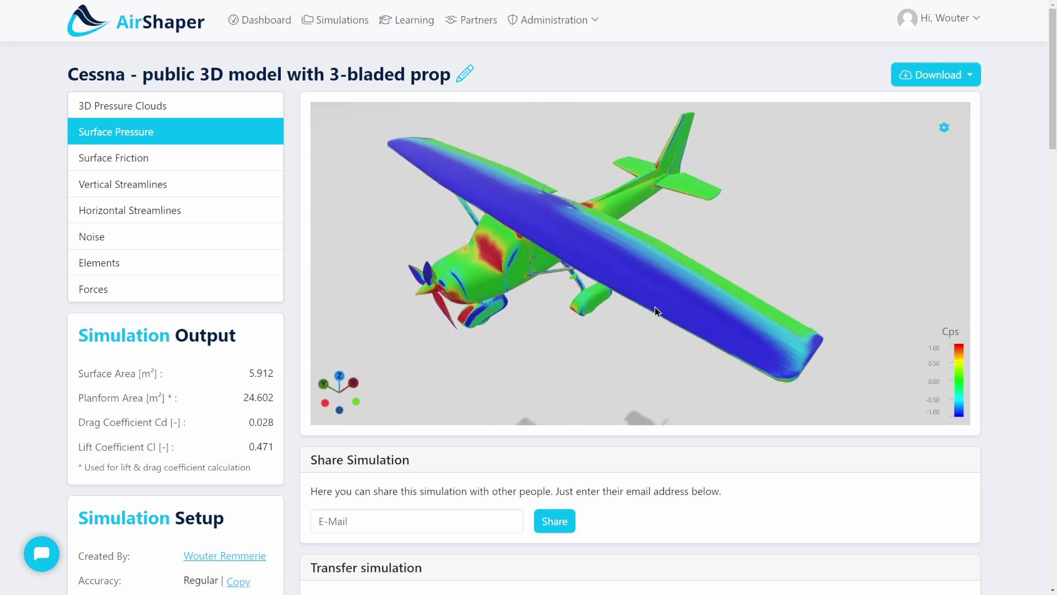
{"action": "left_click_drag", "start_coordinate": [616, 268], "coordinate": [515, 279]}
- Show the 0.00–6.06 N/m² surface friction map and inspect the wing, underside and gear
{"action": "left_click", "coordinate": [140, 159]}
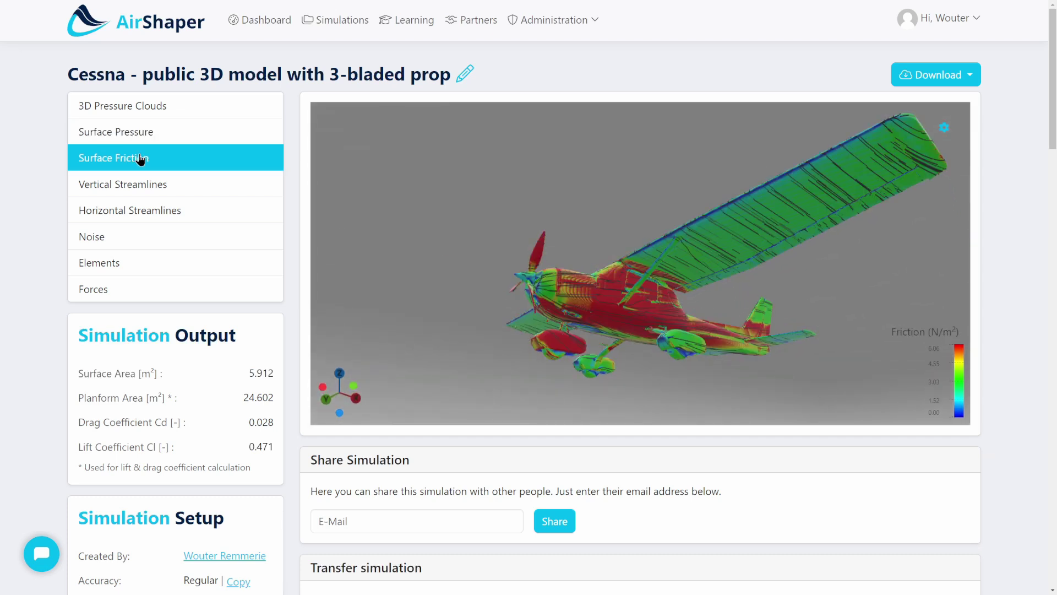
{"action": "left_click_drag", "start_coordinate": [446, 236], "coordinate": [502, 364]}
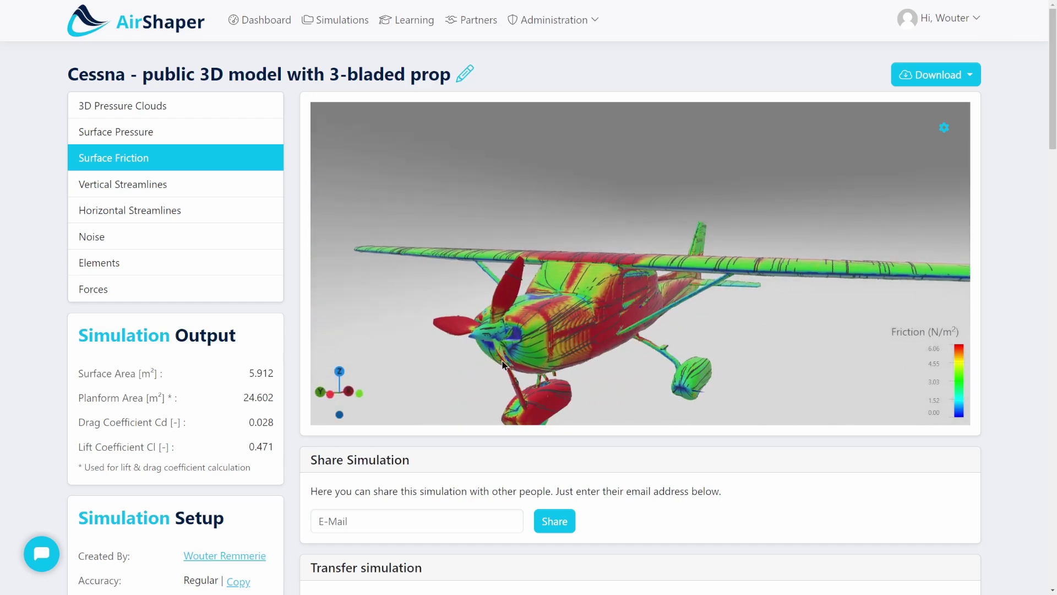
{"action": "left_click_drag", "start_coordinate": [534, 289], "coordinate": [636, 247]}
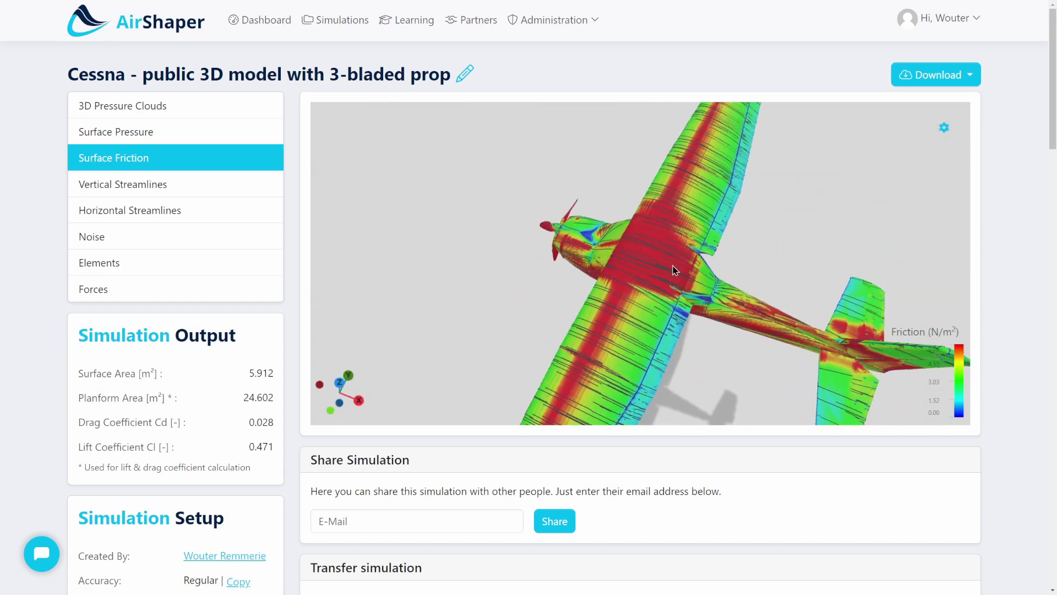
{"action": "left_click_drag", "start_coordinate": [678, 282], "coordinate": [607, 320]}
{"action": "left_click_drag", "start_coordinate": [616, 330], "coordinate": [605, 270]}
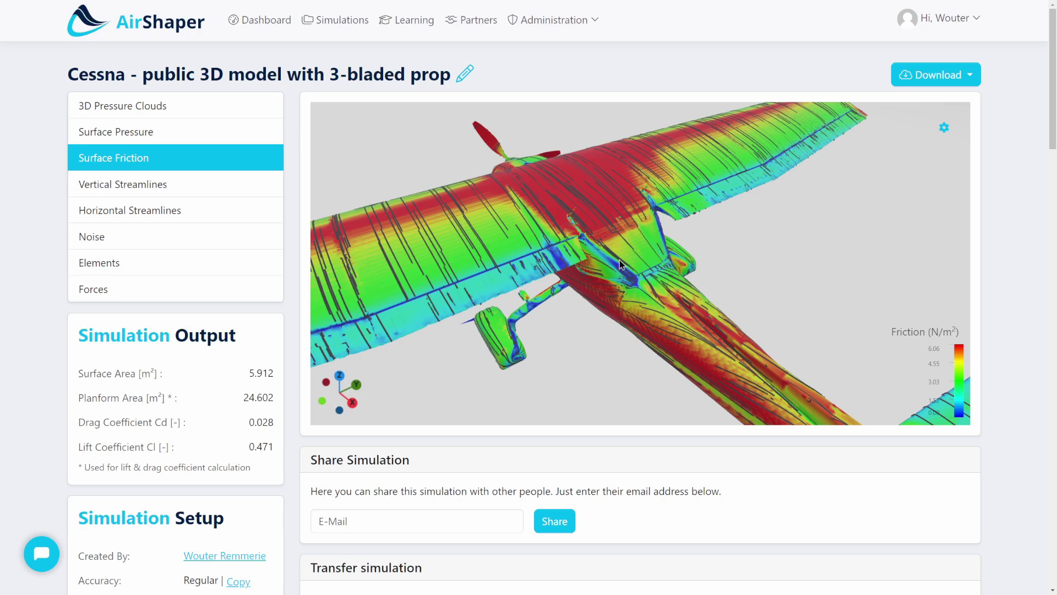
{"action": "scroll", "coordinate": [636, 290], "scroll_direction": "up", "scroll_amount": 3}
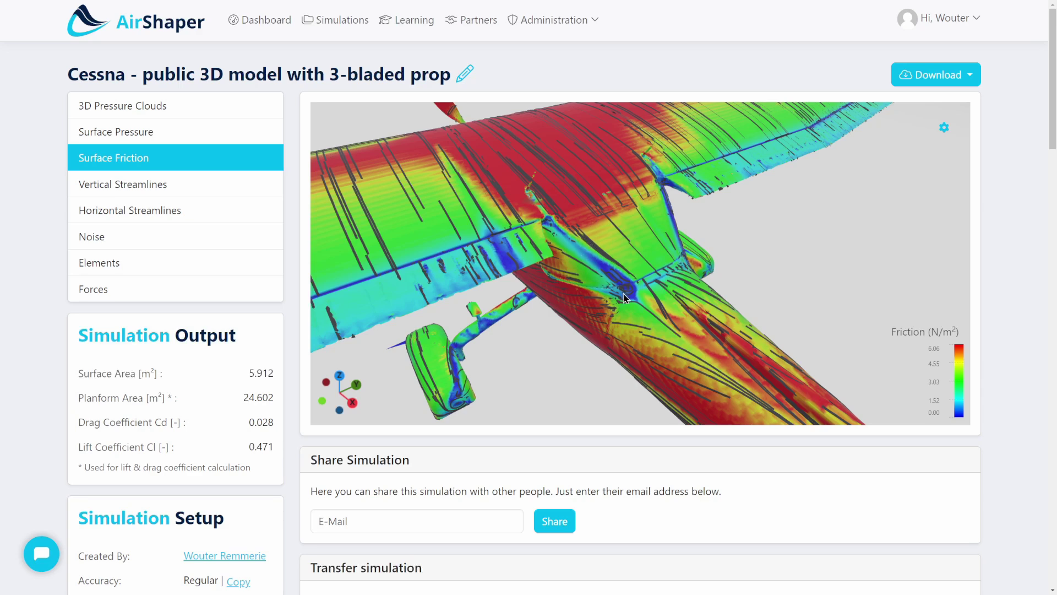
{"action": "left_click_drag", "start_coordinate": [620, 286], "coordinate": [602, 254]}
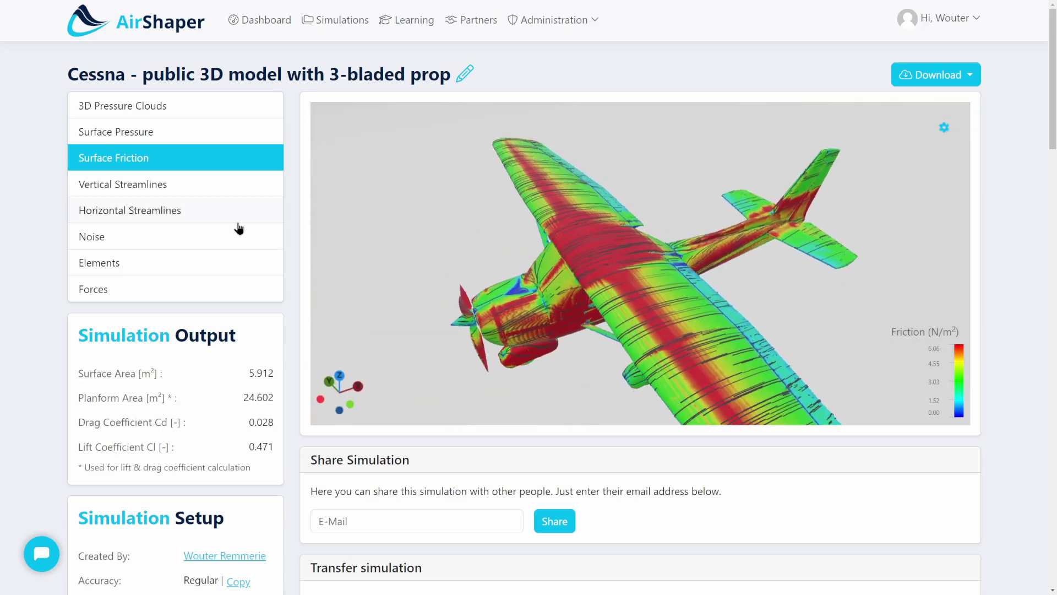
- Show the vertical streamlines, shift their seed line across the plane, and view them from above
{"action": "left_click", "coordinate": [105, 187]}
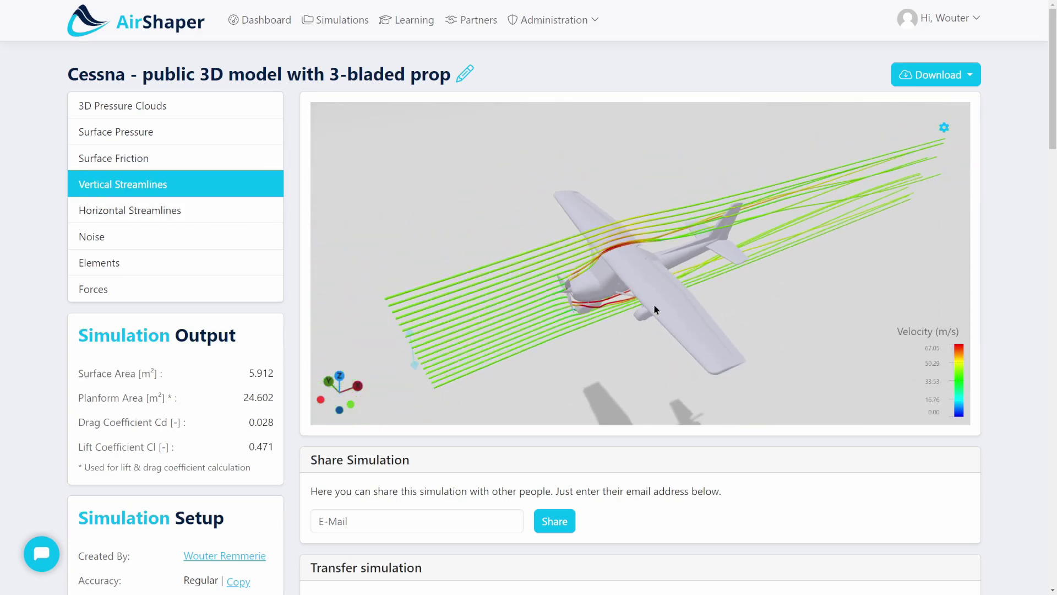
{"action": "left_click_drag", "start_coordinate": [505, 357], "coordinate": [548, 403]}
{"action": "left_click_drag", "start_coordinate": [673, 254], "coordinate": [635, 238]}
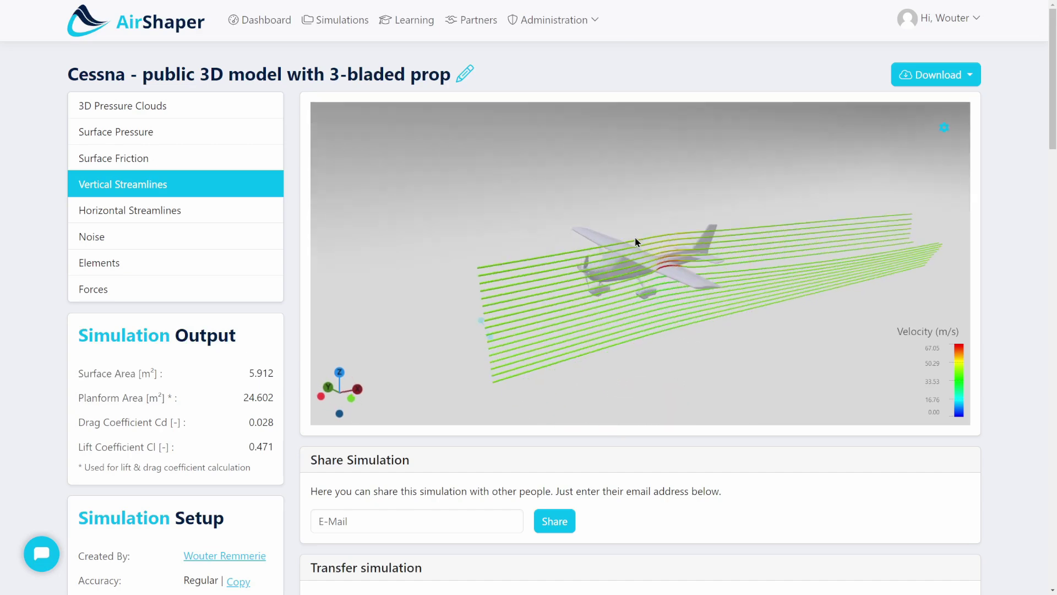
{"action": "left_click_drag", "start_coordinate": [754, 316], "coordinate": [740, 393]}
{"action": "left_click_drag", "start_coordinate": [751, 306], "coordinate": [665, 296]}
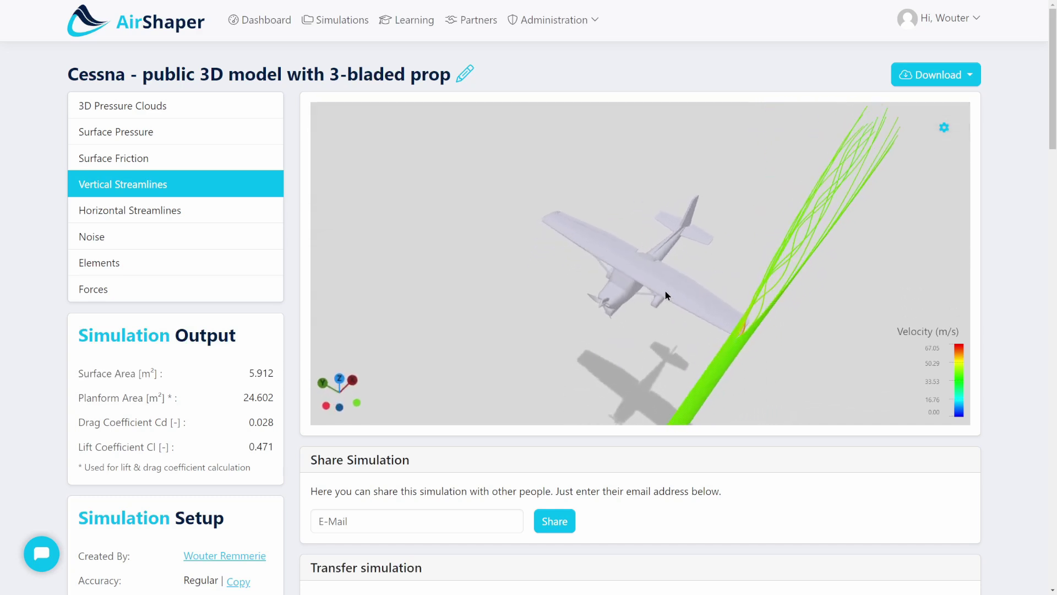
- Show the horizontal streamlines, move the sheet through the plane, and inspect it from several angles
{"action": "left_click", "coordinate": [207, 213]}
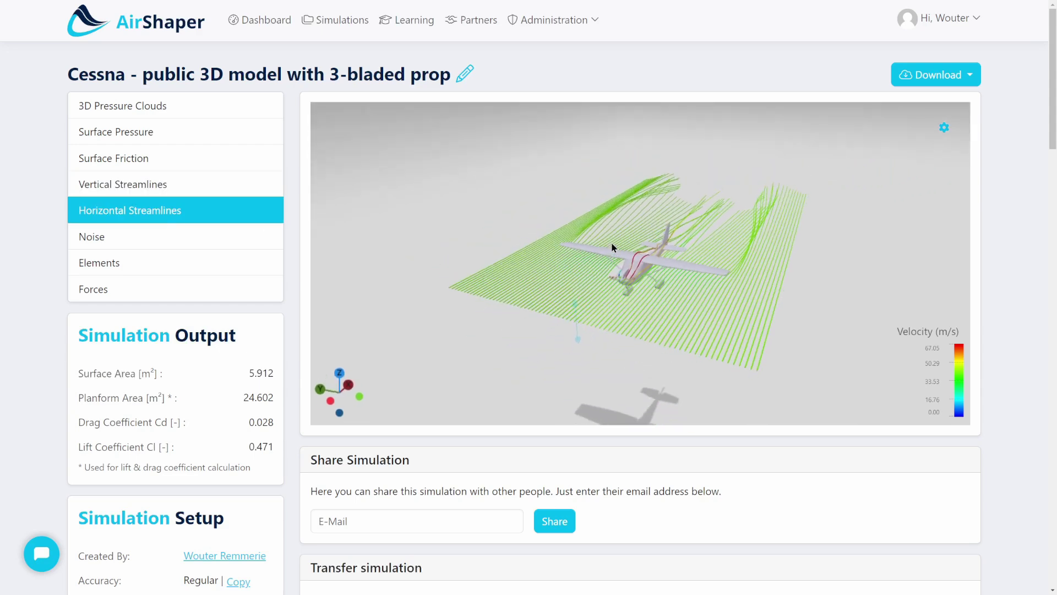
{"action": "left_click_drag", "start_coordinate": [581, 333], "coordinate": [644, 332]}
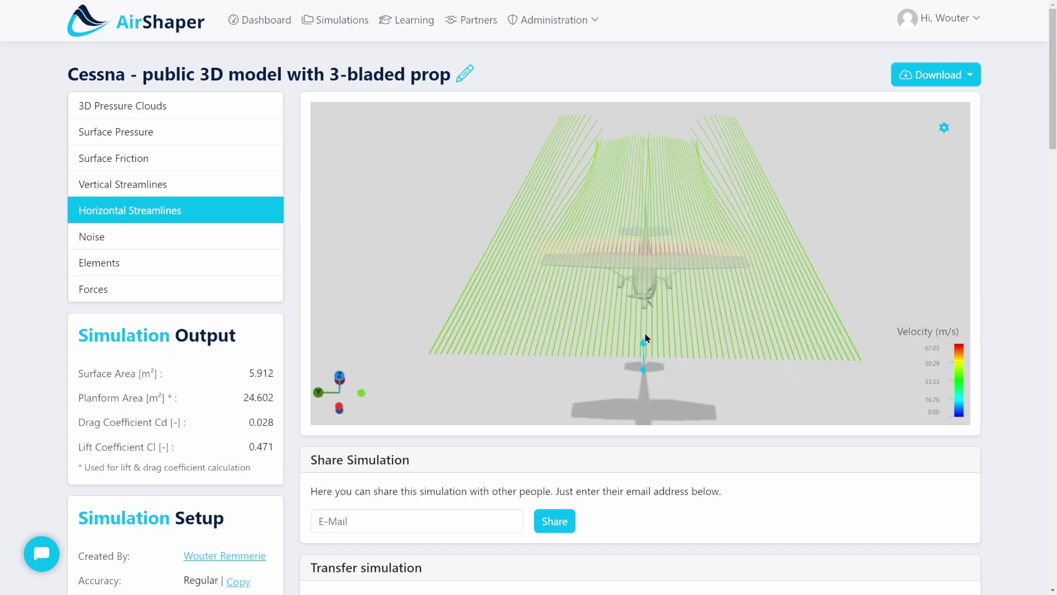
{"action": "mouse_move", "coordinate": [650, 213]}
{"action": "left_mouse_down"}
{"action": "mouse_move", "coordinate": [566, 271]}
{"action": "mouse_move", "coordinate": [583, 215]}
{"action": "mouse_move", "coordinate": [635, 224]}
{"action": "left_mouse_up"}
{"action": "left_click_drag", "start_coordinate": [838, 326], "coordinate": [745, 128]}
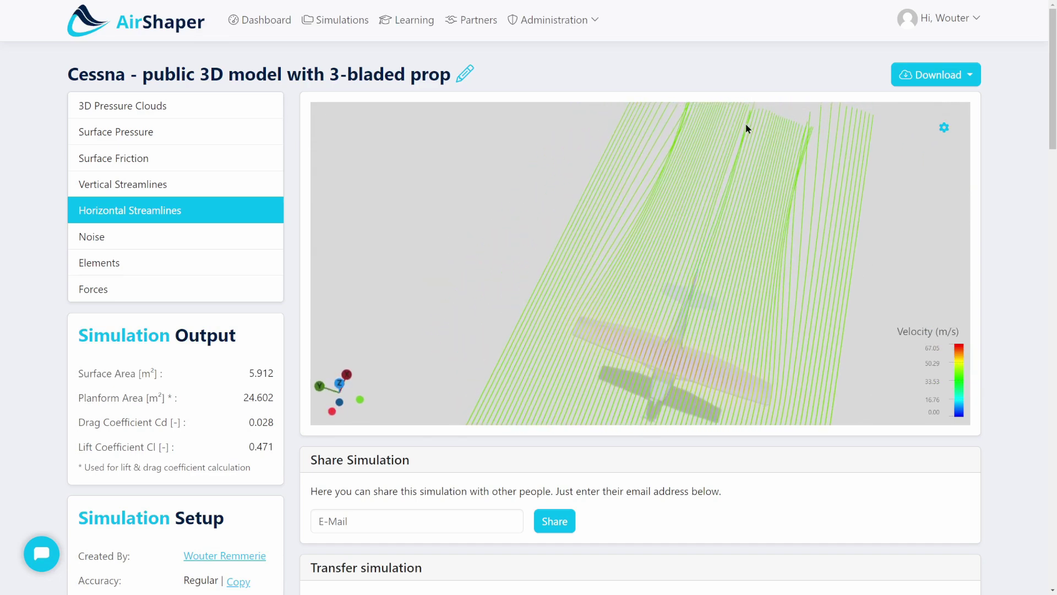
{"action": "left_click_drag", "start_coordinate": [723, 189], "coordinate": [665, 227]}
- Display the Noise map and inspect the hotspots on the nose, tail and wingtips
{"action": "left_click", "coordinate": [79, 242]}
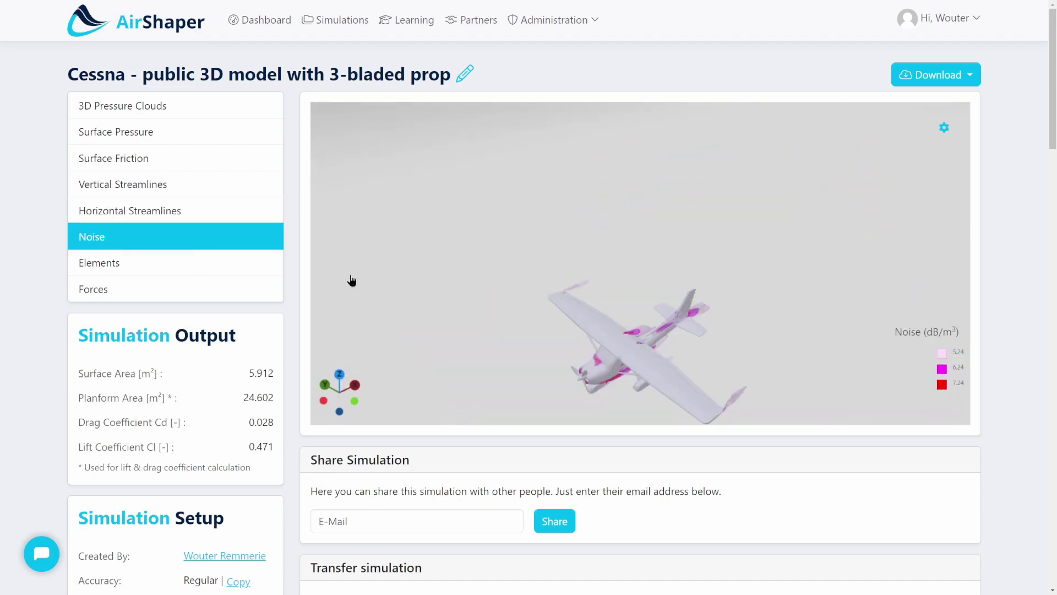
{"action": "left_click_drag", "start_coordinate": [653, 365], "coordinate": [635, 230]}
{"action": "scroll", "coordinate": [575, 253], "scroll_direction": "down", "scroll_amount": 2}
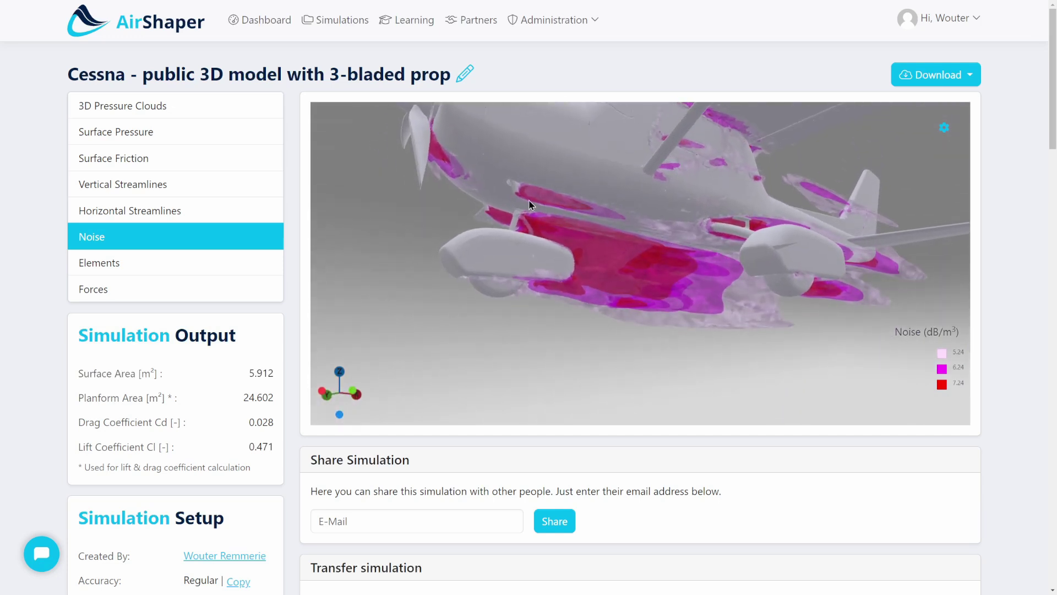
{"action": "left_click_drag", "start_coordinate": [688, 299], "coordinate": [478, 250]}
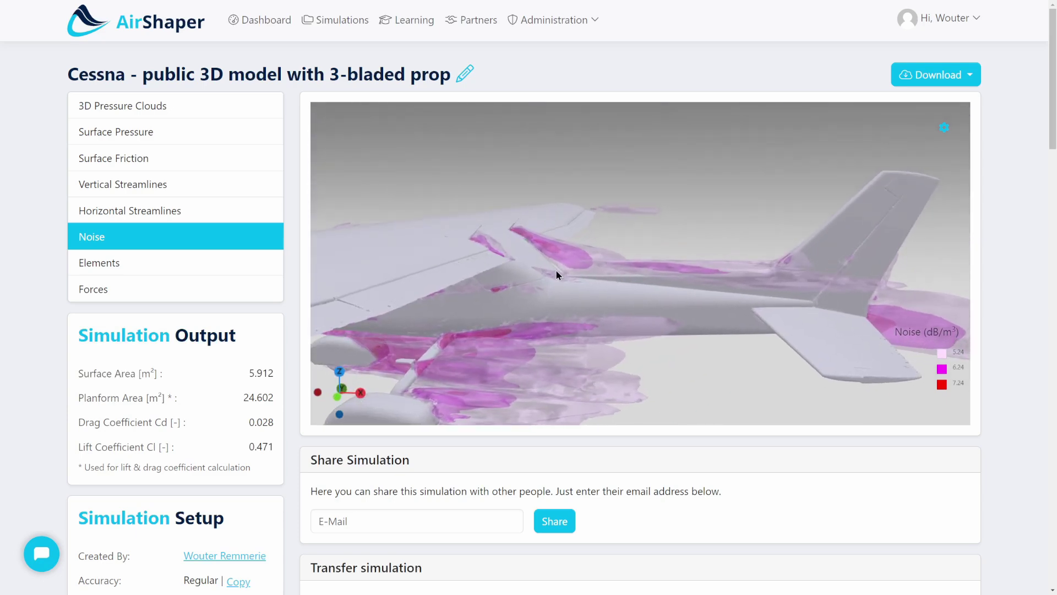
- Switch to the Elements view and zoom in on the three-bladed propeller
{"action": "left_click", "coordinate": [235, 264]}
{"action": "left_click_drag", "start_coordinate": [620, 272], "coordinate": [668, 283]}
{"action": "scroll", "coordinate": [517, 295], "scroll_direction": "up", "scroll_amount": 3}
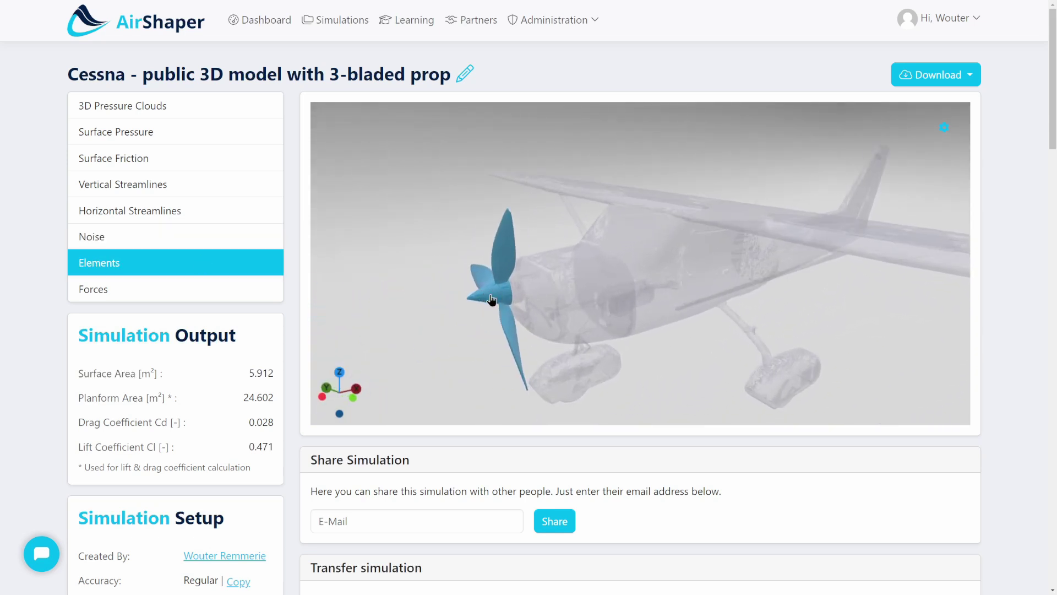
- Show the o-57 propeller's performance data, toggling from Values to Coefficients and back
{"action": "left_click", "coordinate": [491, 299]}
{"action": "left_click_drag", "start_coordinate": [578, 216], "coordinate": [663, 223]}
{"action": "scroll", "coordinate": [664, 223], "scroll_direction": "down", "scroll_amount": 2}
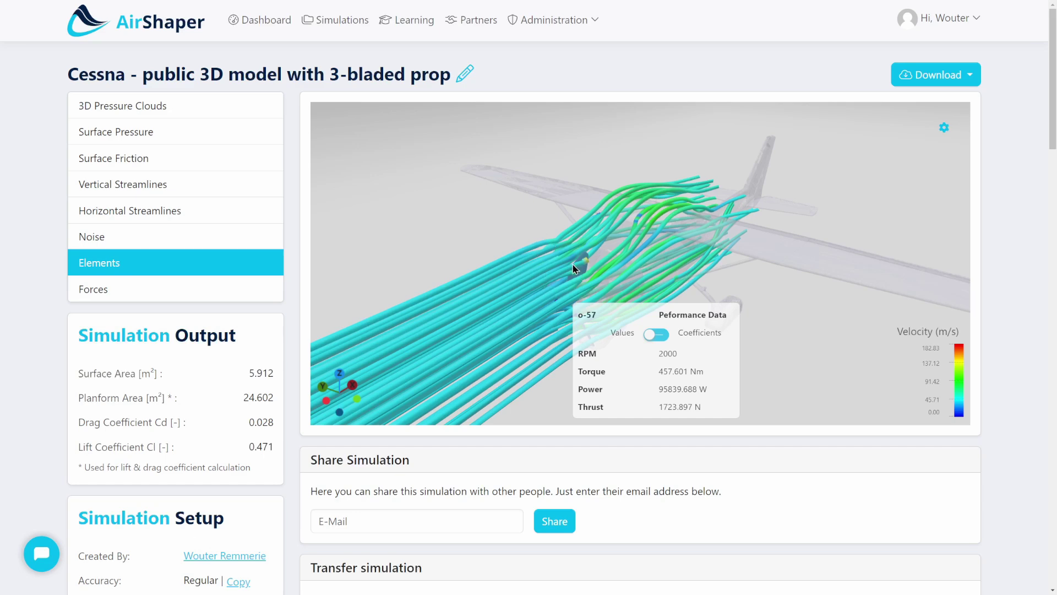
{"action": "left_click_drag", "start_coordinate": [616, 268], "coordinate": [492, 298]}
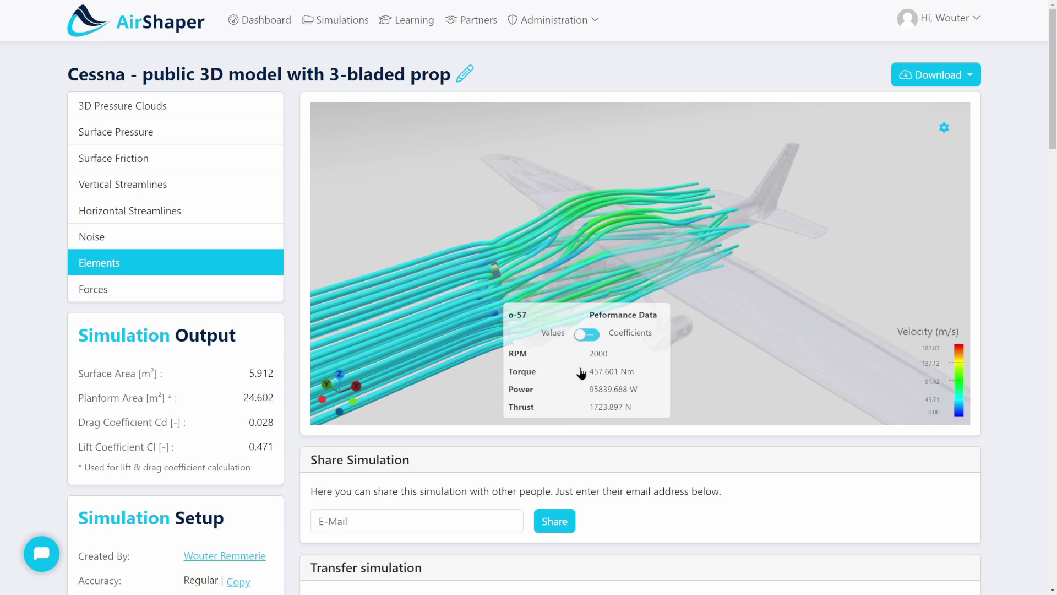
{"action": "left_click", "coordinate": [585, 334]}
{"action": "mouse_move", "coordinate": [581, 245]}
{"action": "left_mouse_down"}
{"action": "mouse_move", "coordinate": [537, 242]}
{"action": "mouse_move", "coordinate": [587, 246]}
{"action": "mouse_move", "coordinate": [582, 227]}
{"action": "left_mouse_up"}
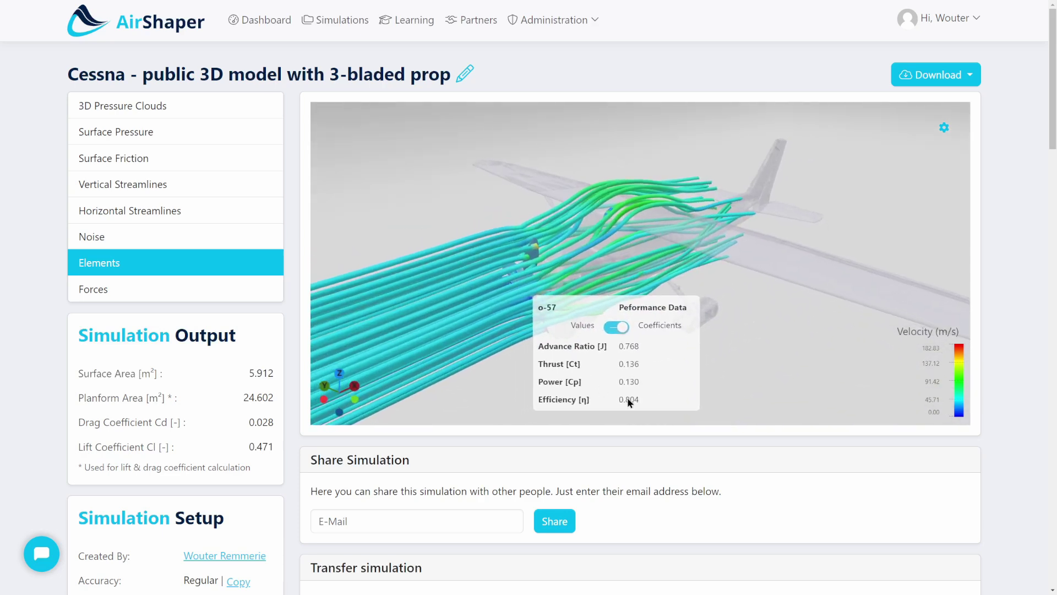
{"action": "left_click_drag", "start_coordinate": [624, 246], "coordinate": [613, 346]}
{"action": "left_click", "coordinate": [619, 333]}
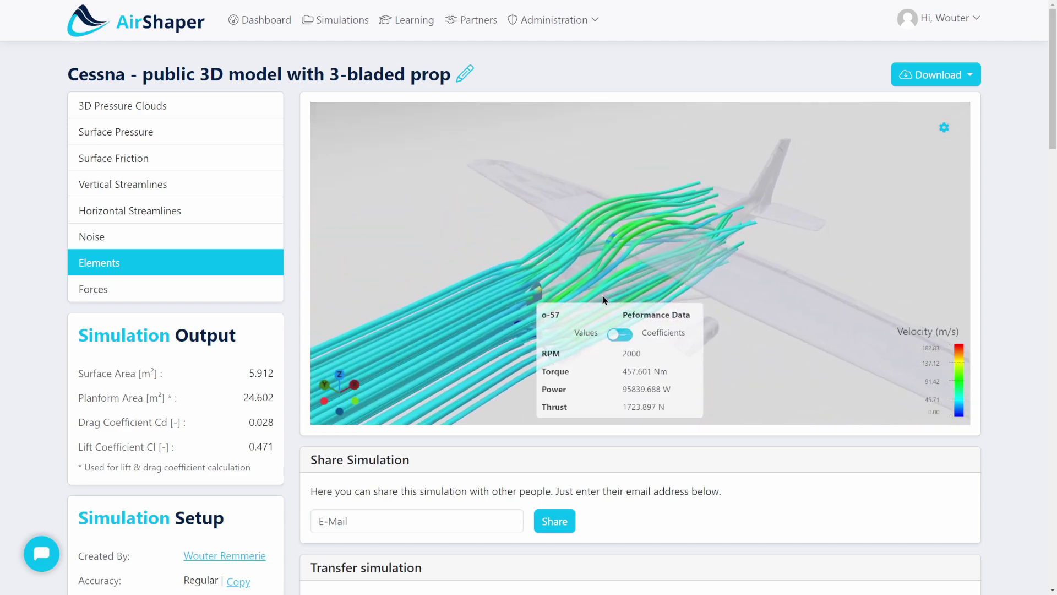
- Open the Forces breakdown and select the fuselage part to see its forces
{"action": "left_click", "coordinate": [122, 296]}
{"action": "left_click", "coordinate": [625, 295]}
{"action": "left_click_drag", "start_coordinate": [625, 295], "coordinate": [600, 281]}
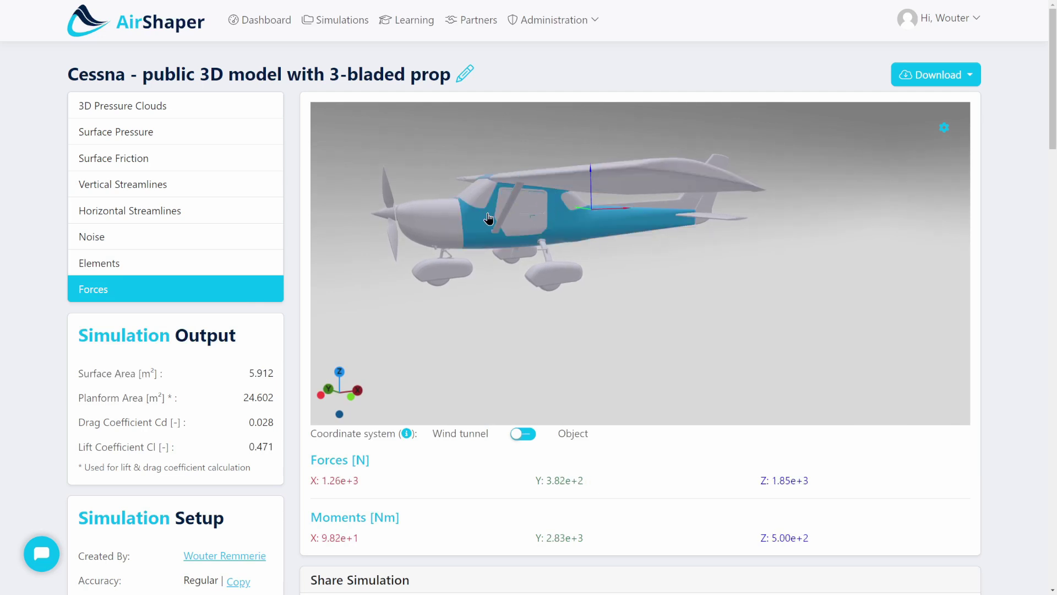
- Compare force and moment values of plane parts like the nose cowling, then open Download options
{"action": "mouse_move", "coordinate": [502, 210]}
{"action": "mouse_move", "coordinate": [438, 223]}
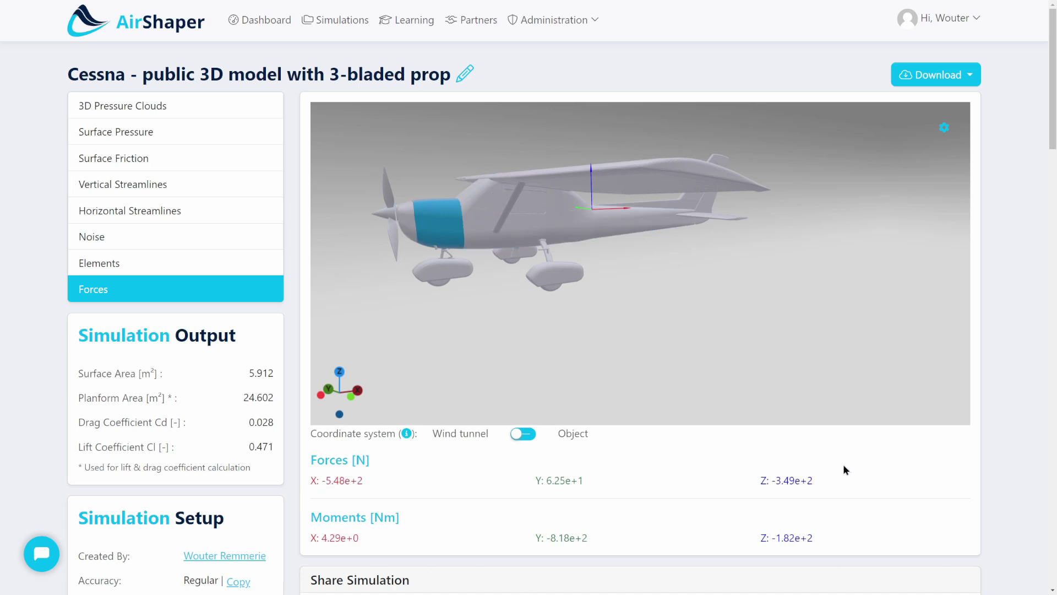
{"action": "left_click_drag", "start_coordinate": [597, 260], "coordinate": [800, 226]}
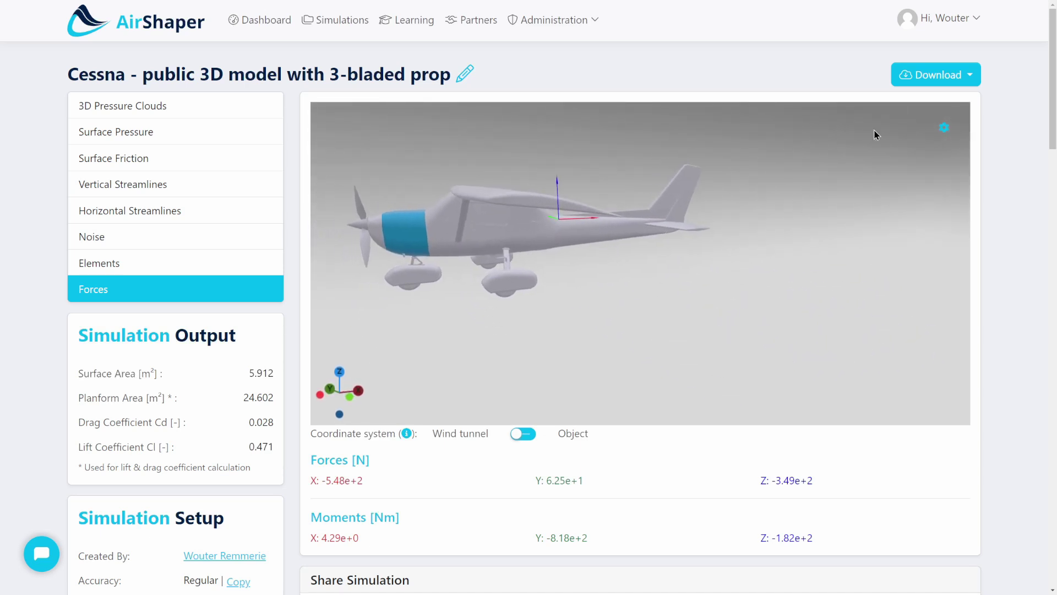
{"action": "left_click", "coordinate": [936, 75]}
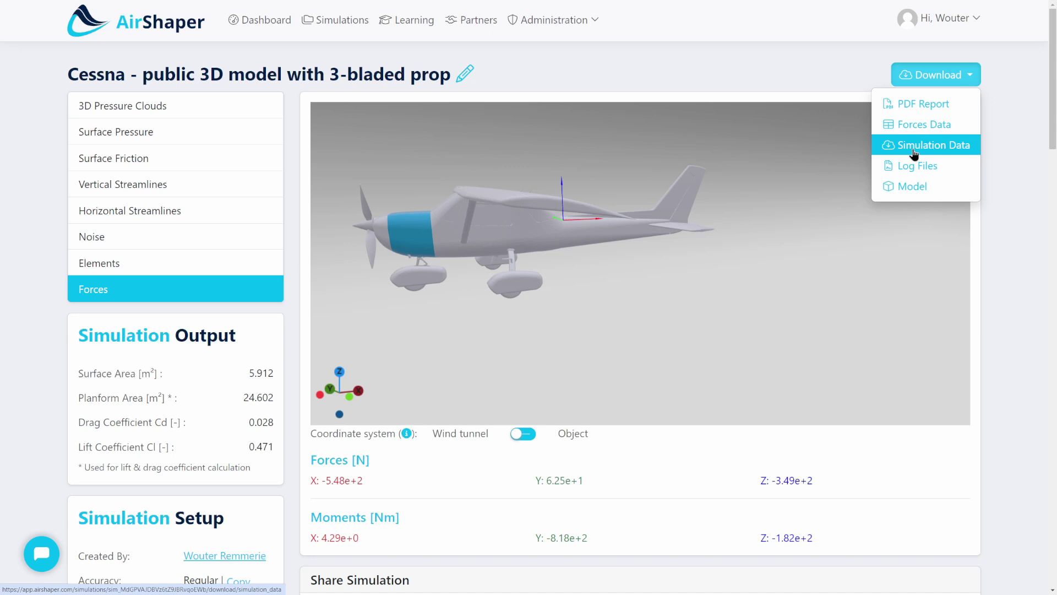
- Open the PDF Report and page through it to the top and side views on page 6
{"action": "left_click", "coordinate": [916, 107]}
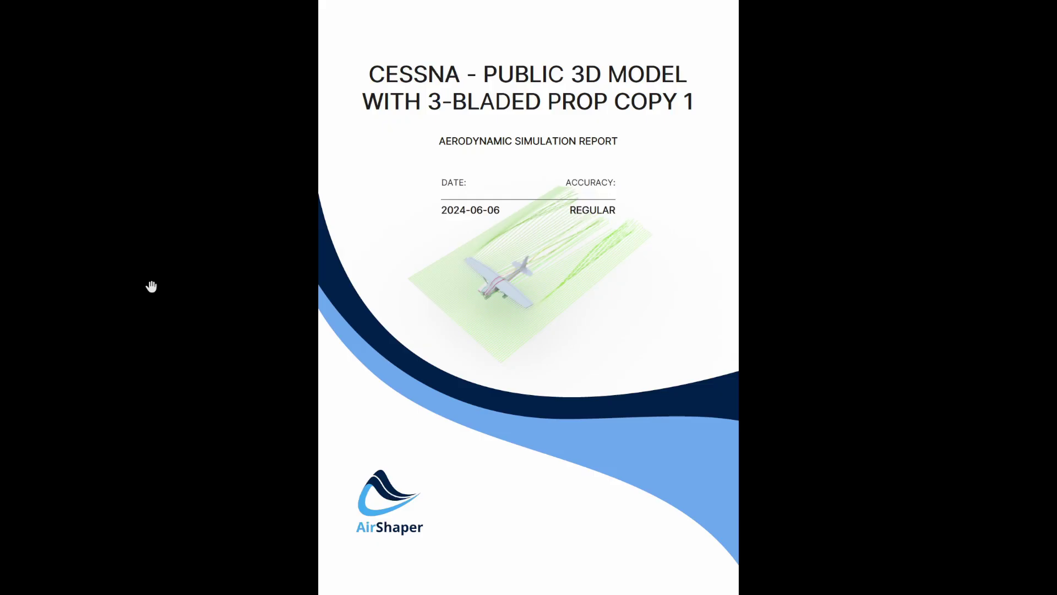
{"action": "scroll", "coordinate": [157, 291], "scroll_direction": "down", "scroll_amount": 1}
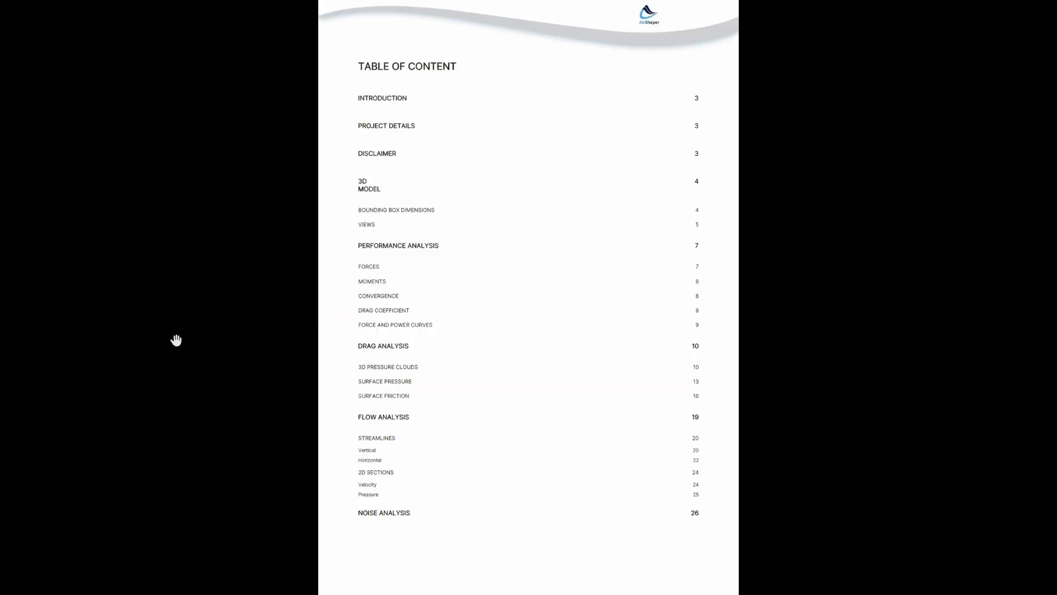
{"action": "scroll", "coordinate": [248, 355], "scroll_direction": "down", "scroll_amount": 1}
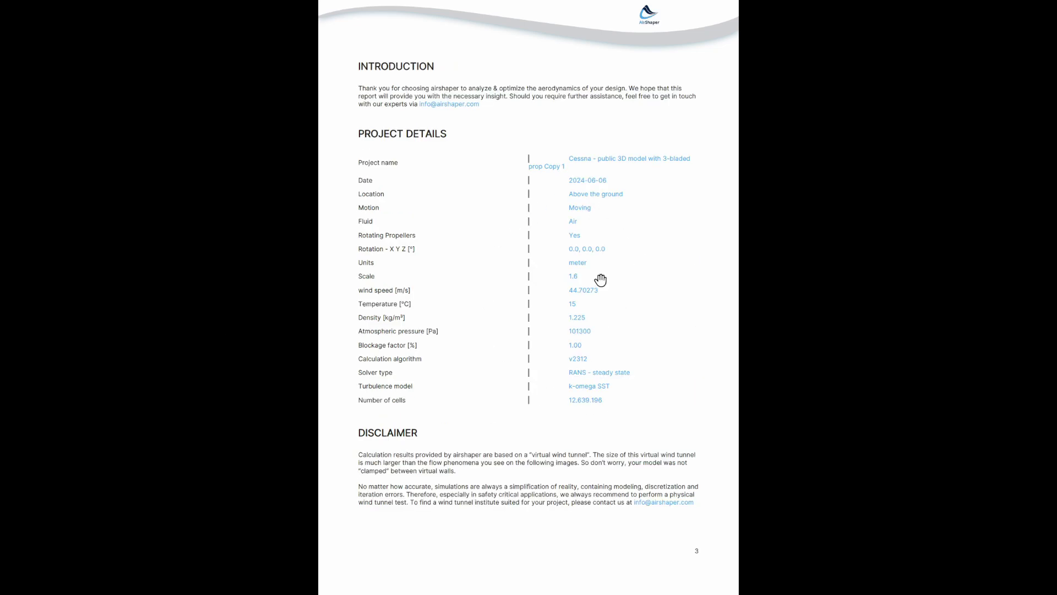
{"action": "scroll", "coordinate": [559, 255], "scroll_direction": "down", "scroll_amount": 1}
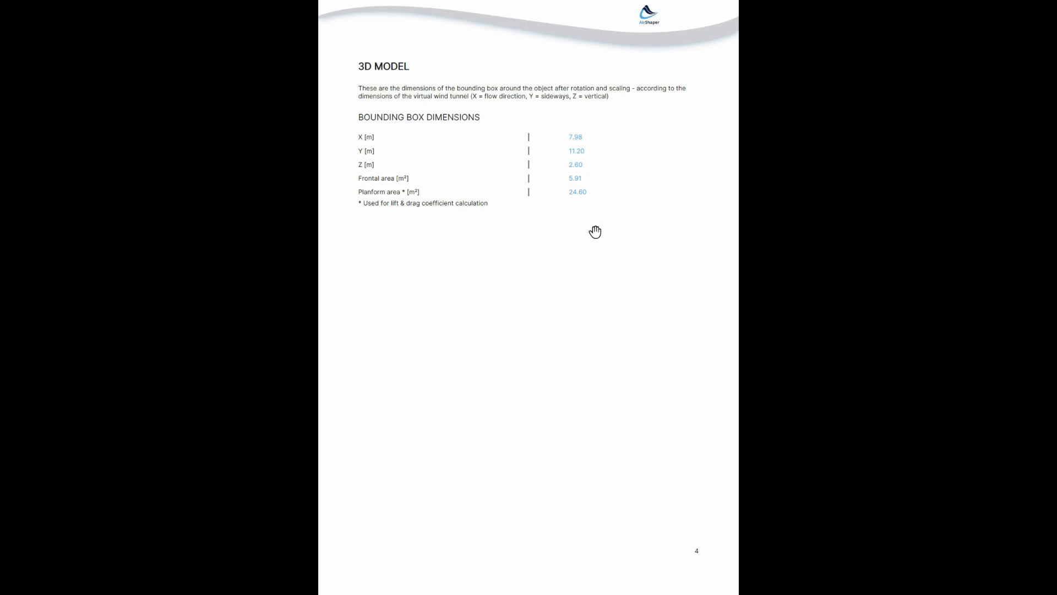
{"action": "scroll", "coordinate": [544, 185], "scroll_direction": "down", "scroll_amount": 1}
{"action": "scroll", "coordinate": [608, 365], "scroll_direction": "down", "scroll_amount": 1}
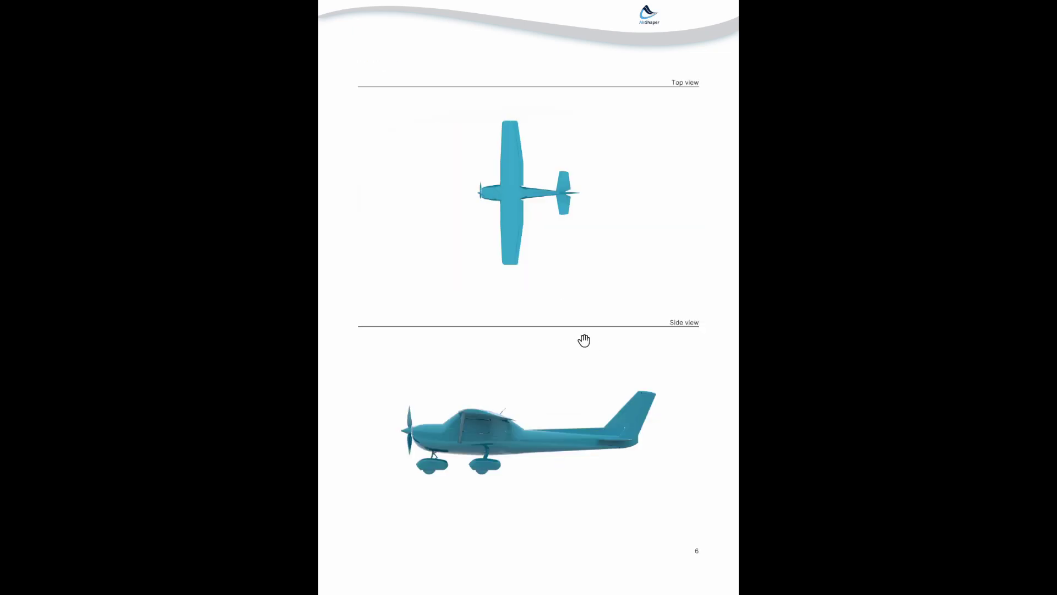